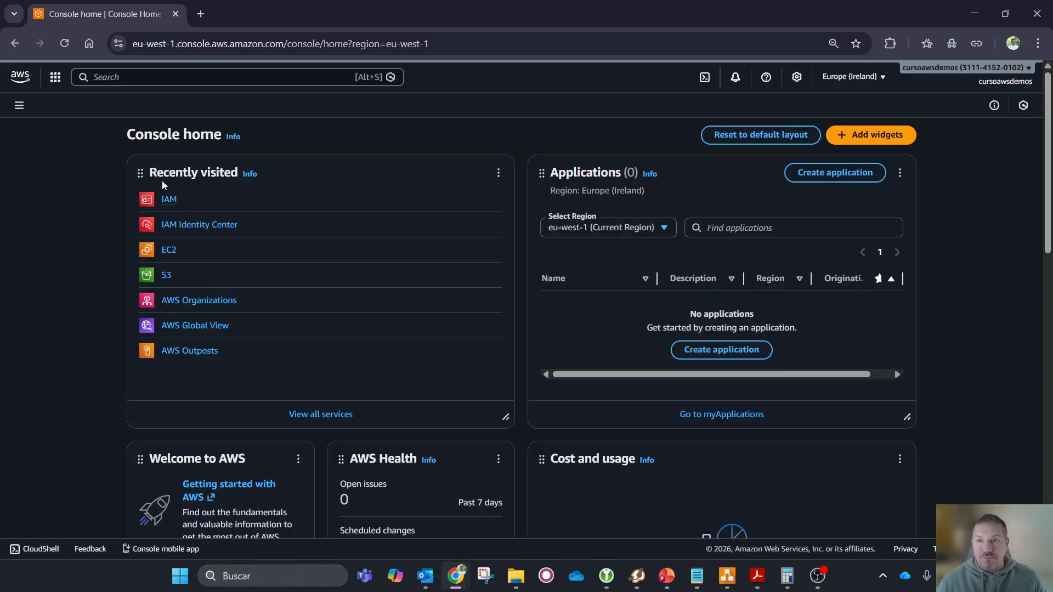
Step: Search the console services for iam and add the IAM service to the favorites
click(133, 77)
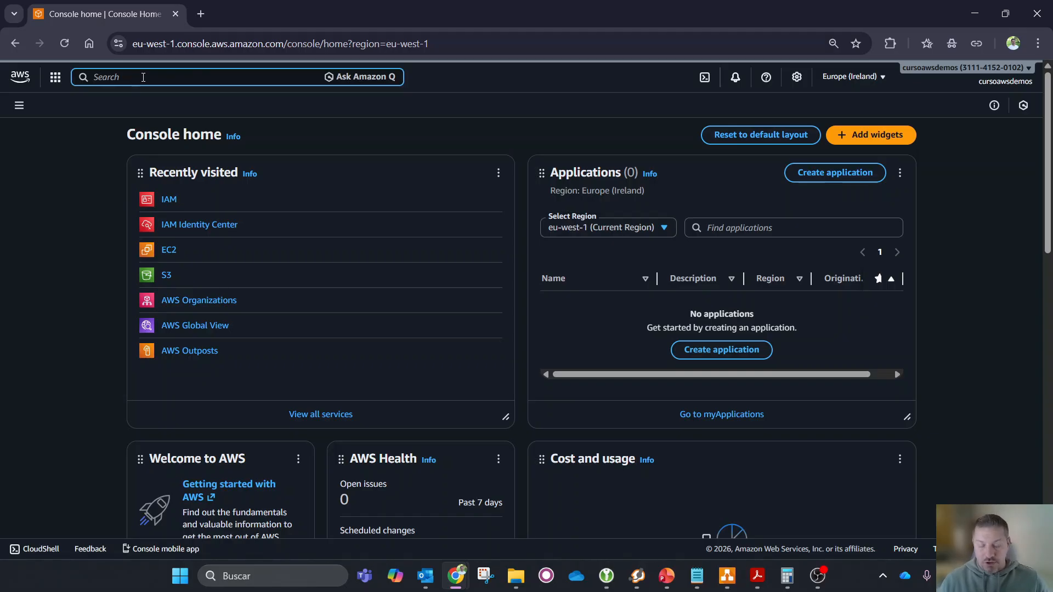
text(i)
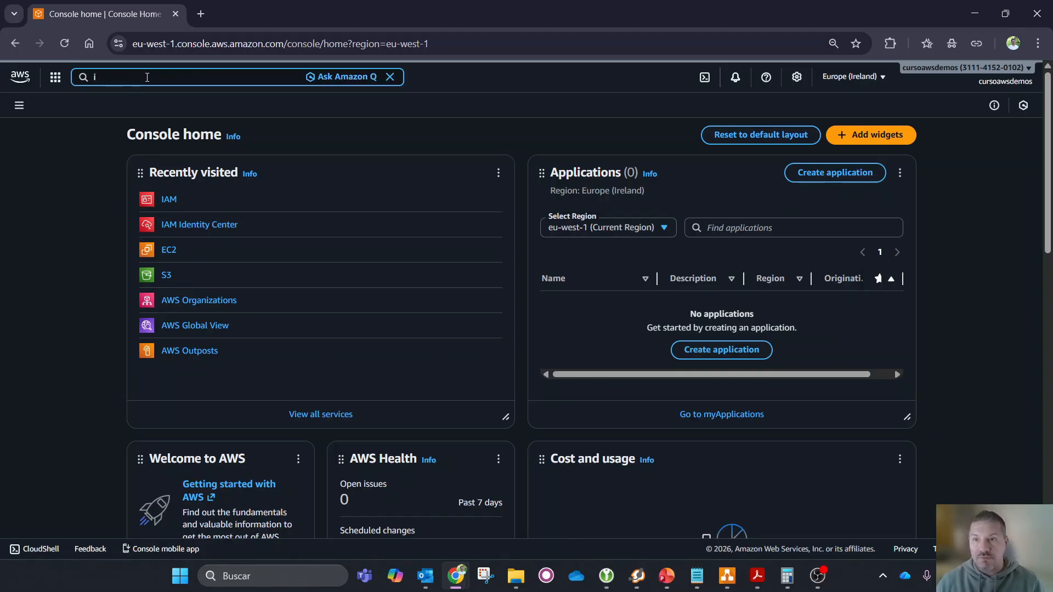
text(am)
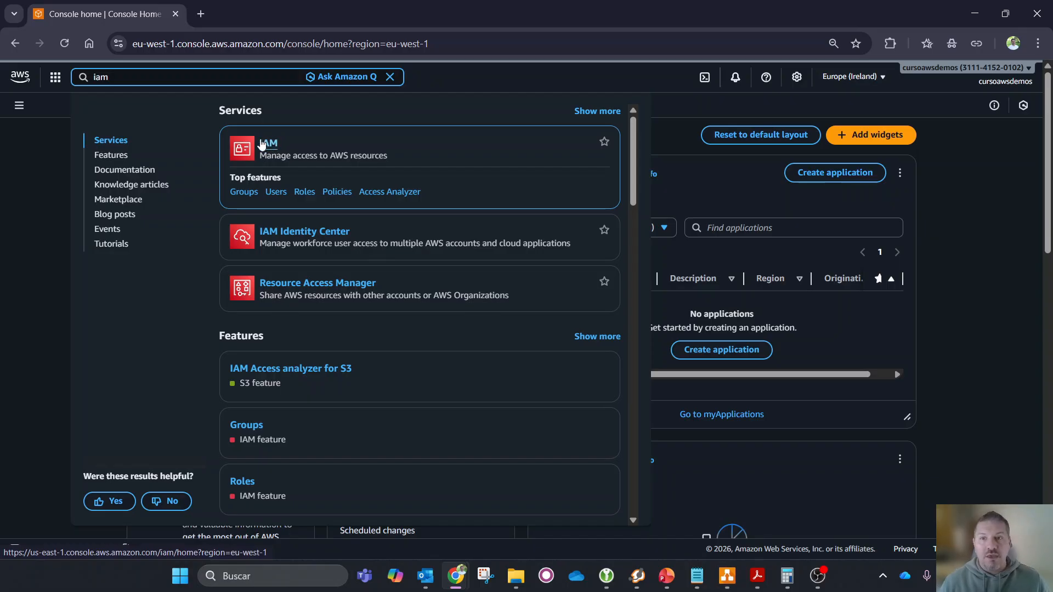
click(605, 143)
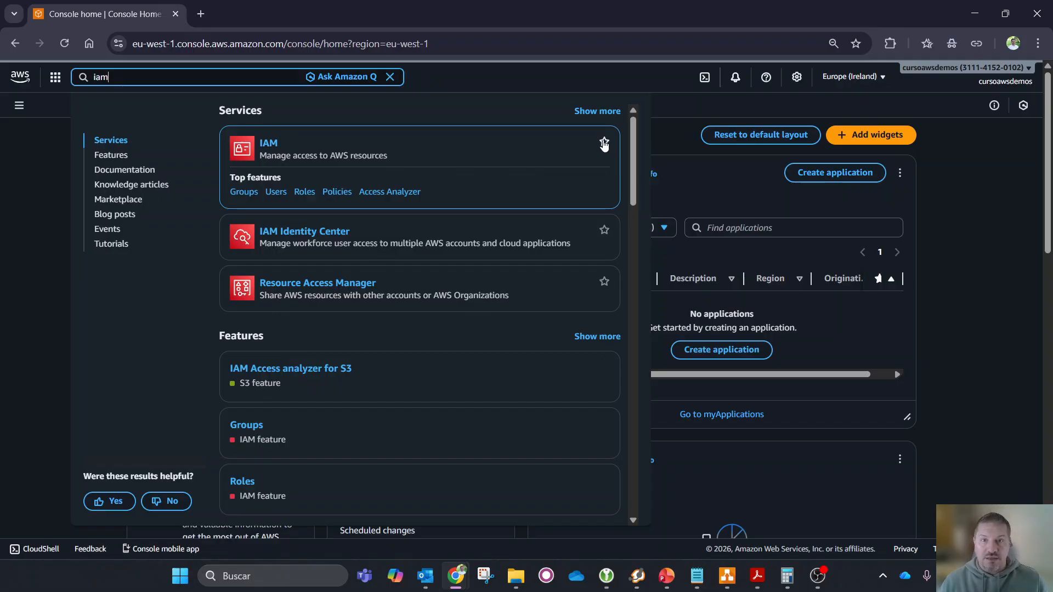
click(683, 107)
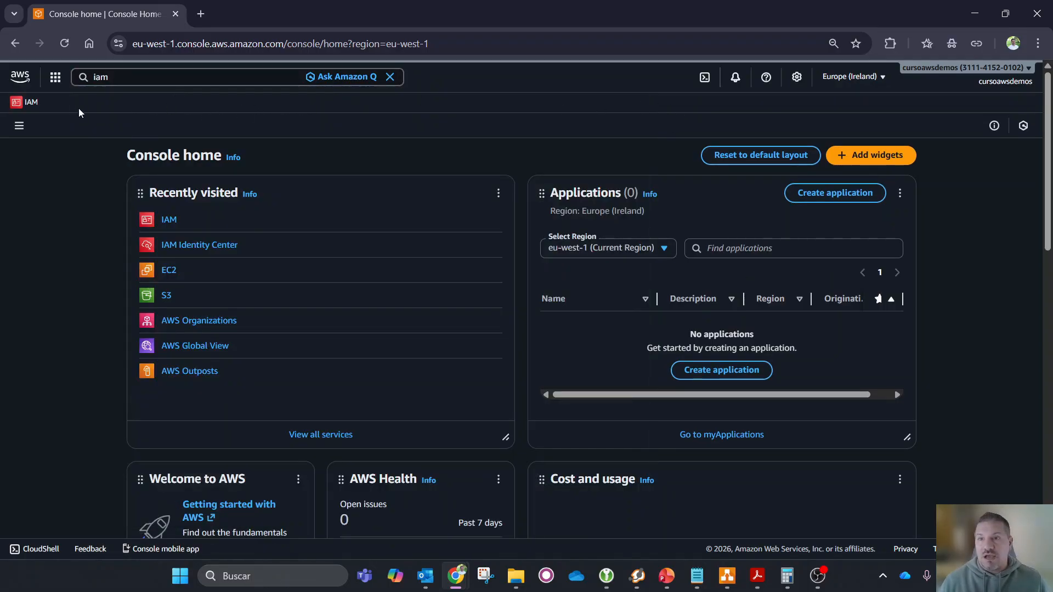
Step: Open the IAM service from the favorites and go to its user groups
click(31, 104)
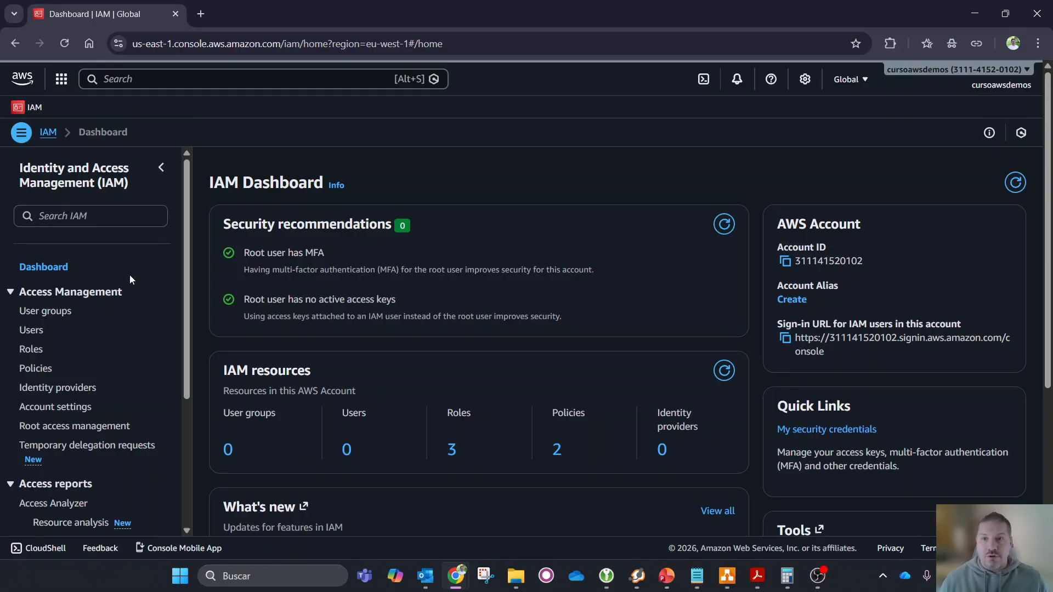
scroll(130, 275, down, 1)
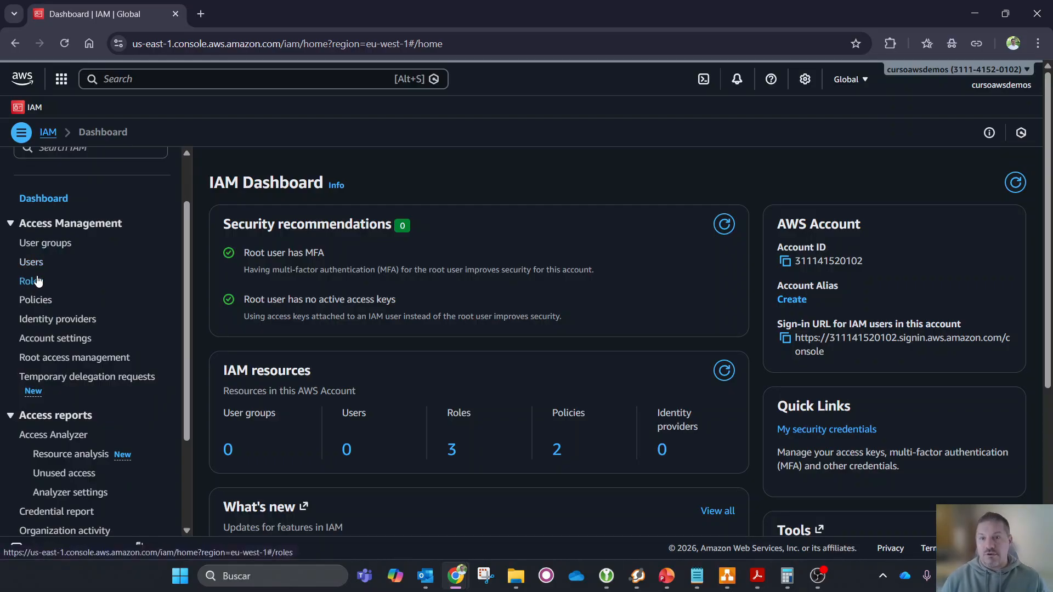
click(57, 247)
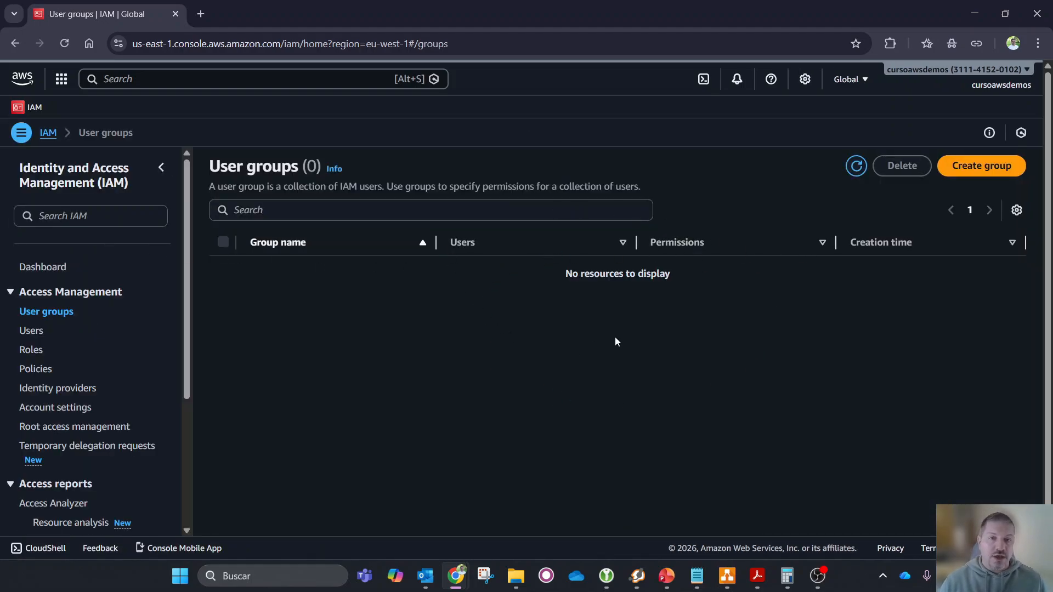
Step: Start a new IAM user group and name it DevSecOps
click(982, 165)
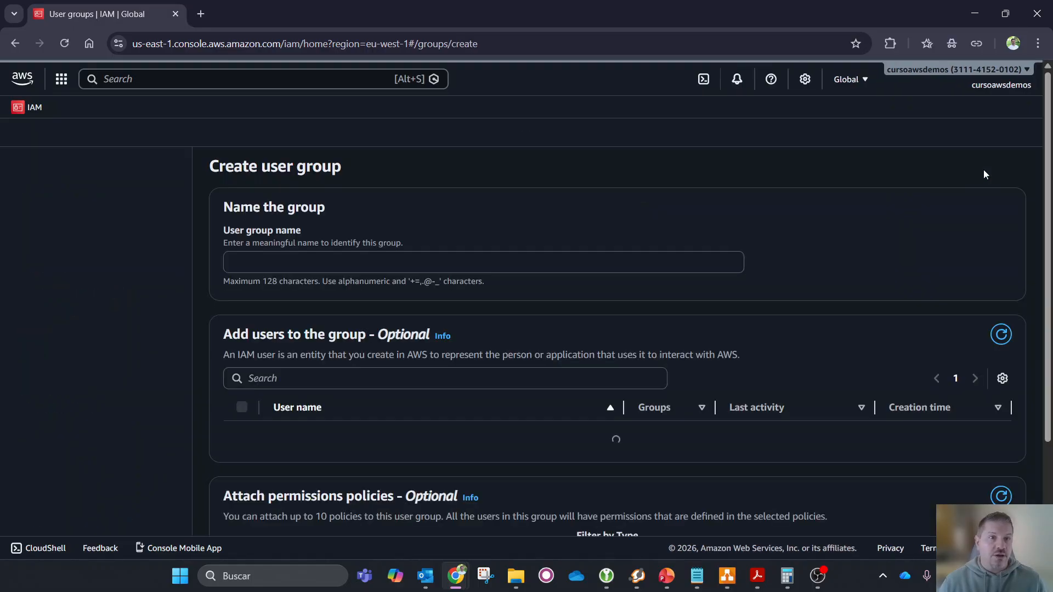
click(357, 265)
text(DevSec)
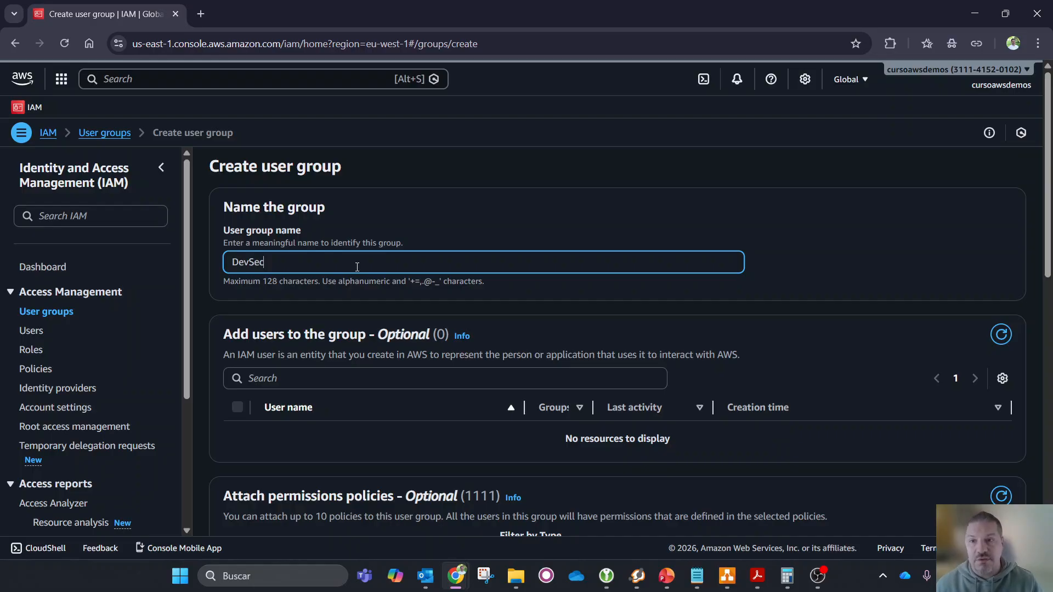
text(Ops)
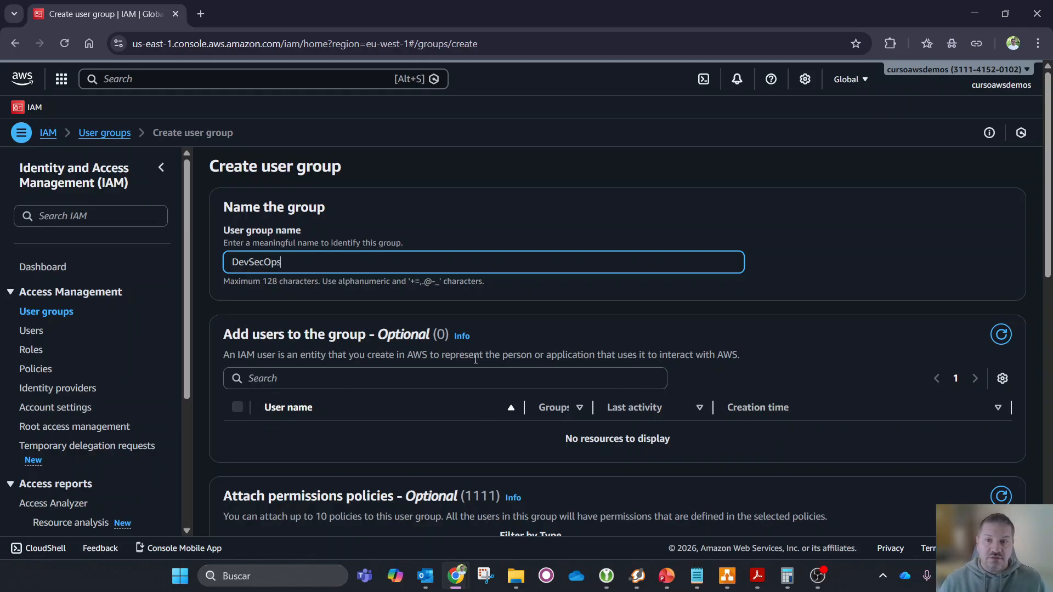
Step: Widen the Policy name column in the permissions policies list and filter the policies by ec2
scroll(476, 359, down, 5)
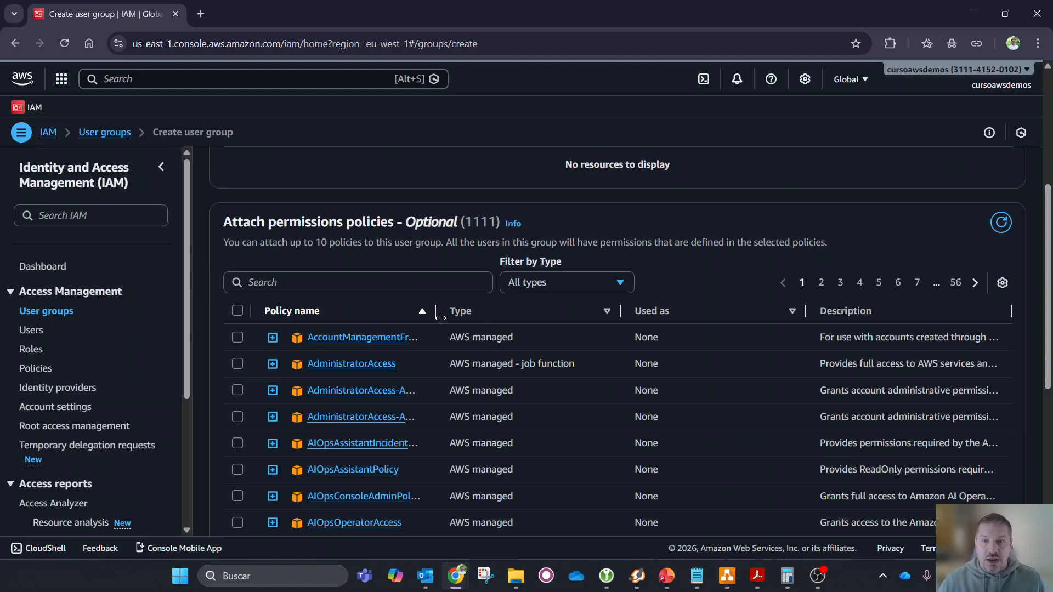
drag(436, 311, 593, 310)
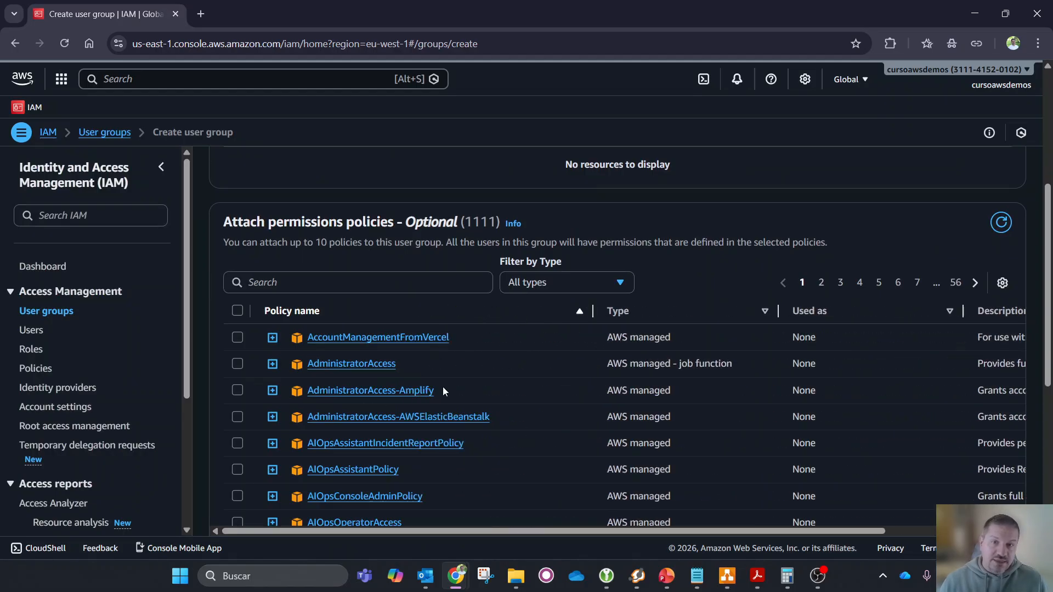
scroll(444, 387, up, 5)
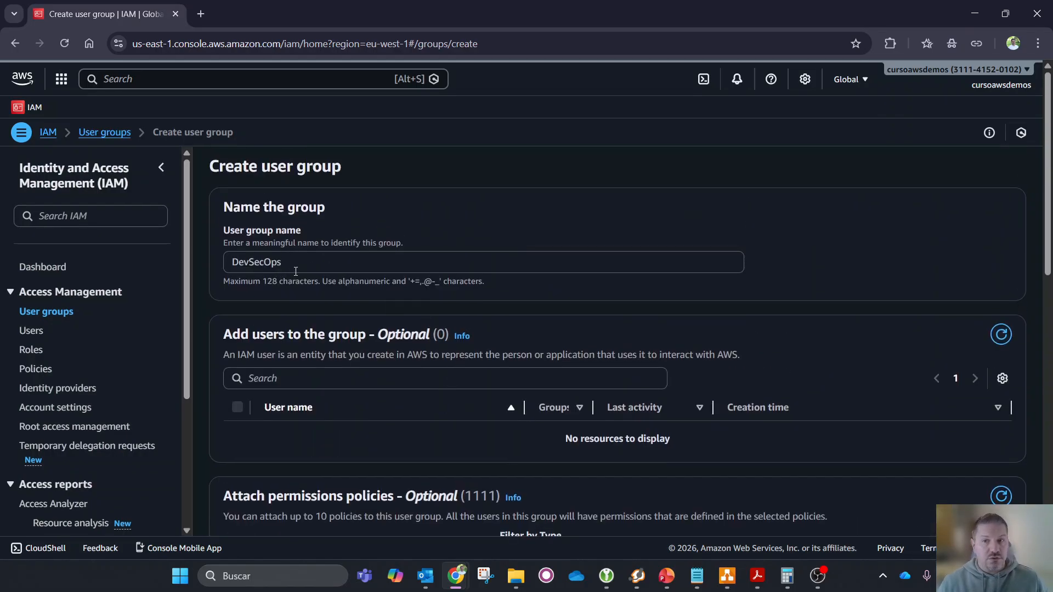
scroll(430, 341, down, 5)
click(359, 281)
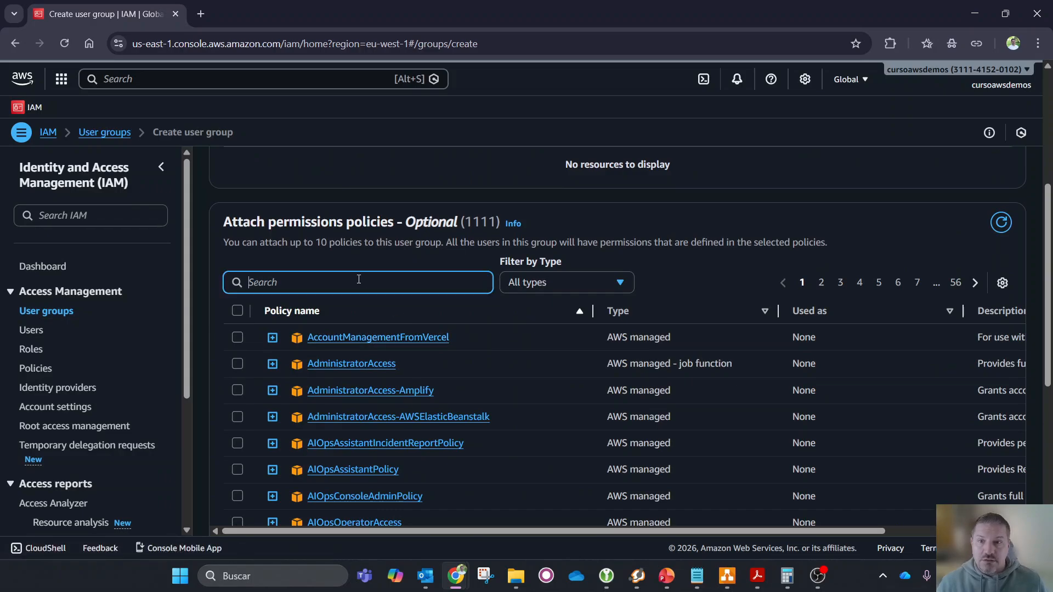
text(ec)
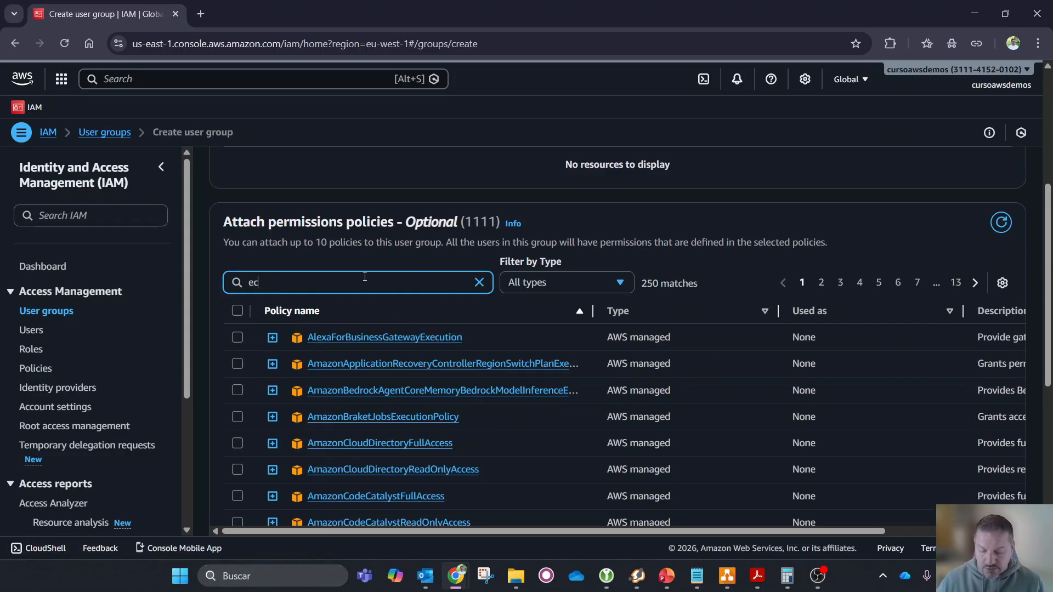
text(2)
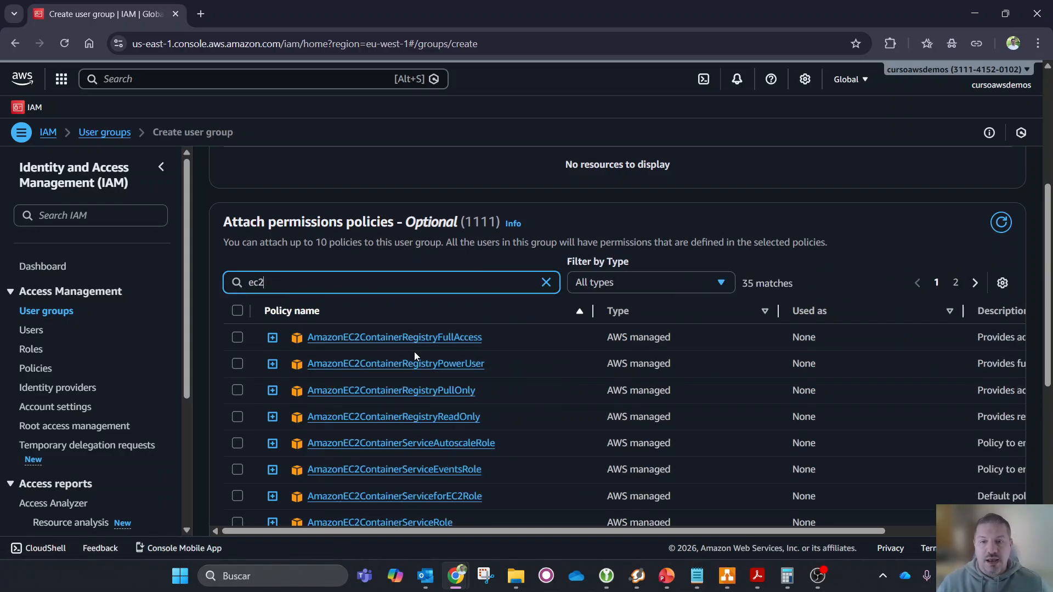
Step: Attach the AmazonEC2FullAccess policy to the DevSecOps group and create the group
scroll(417, 355, down, 1)
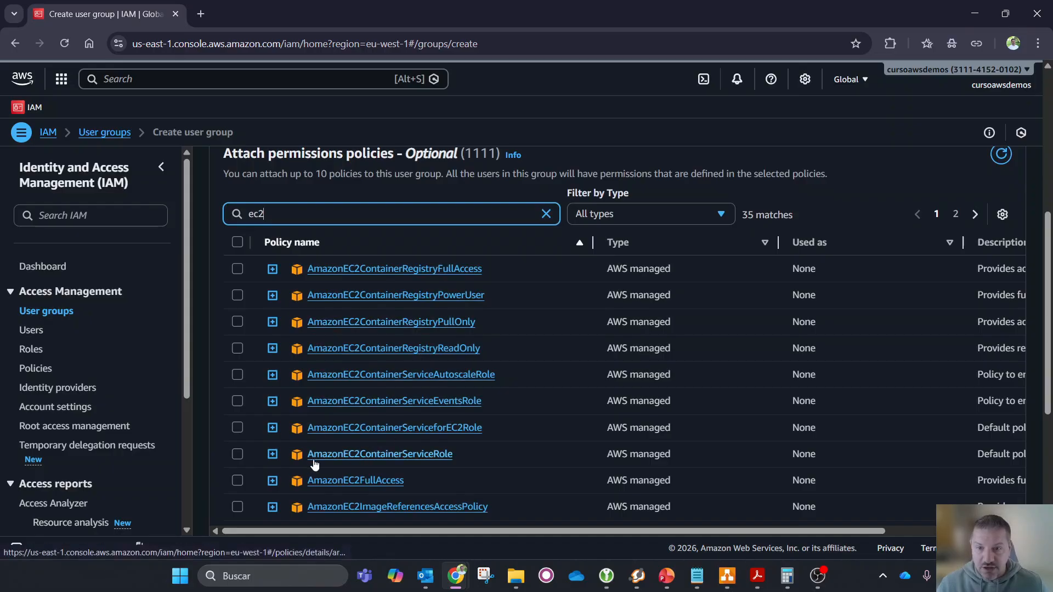
click(237, 480)
scroll(642, 420, down, 5)
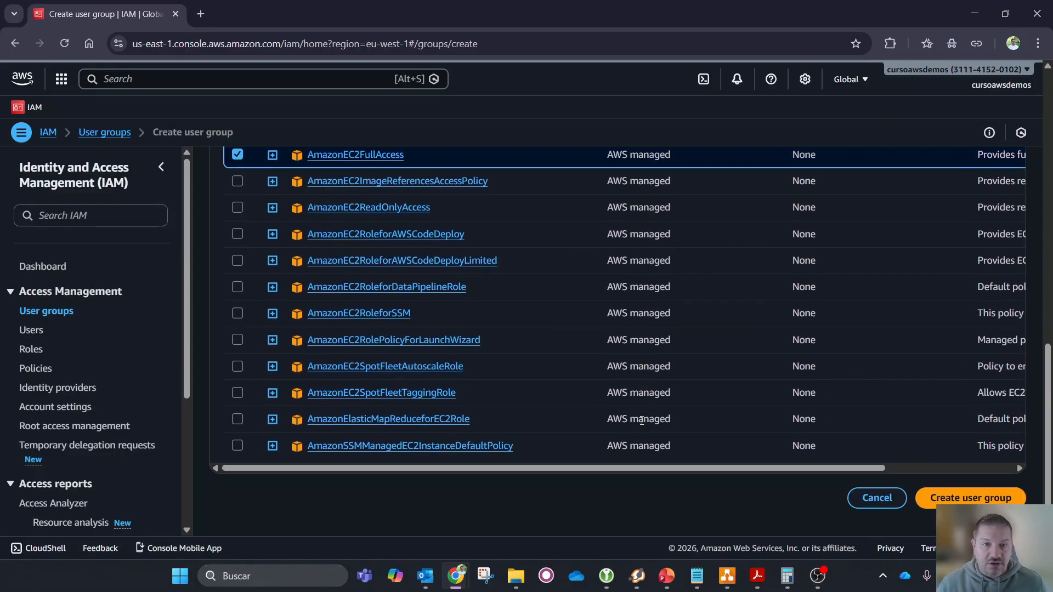
click(974, 499)
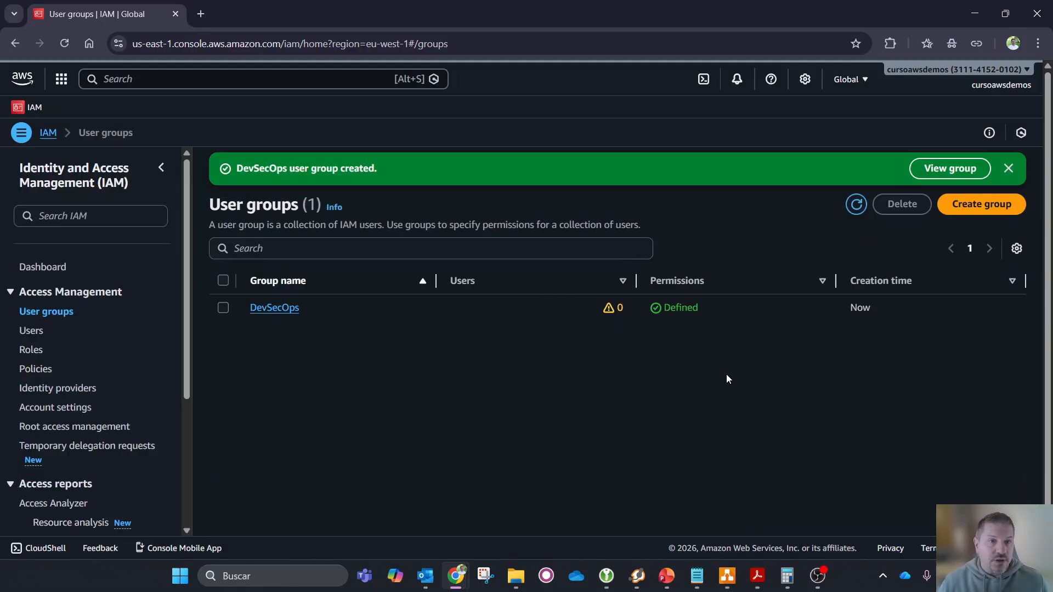
Step: Create a user group named FinOps with the Billing job function policy attached
click(998, 209)
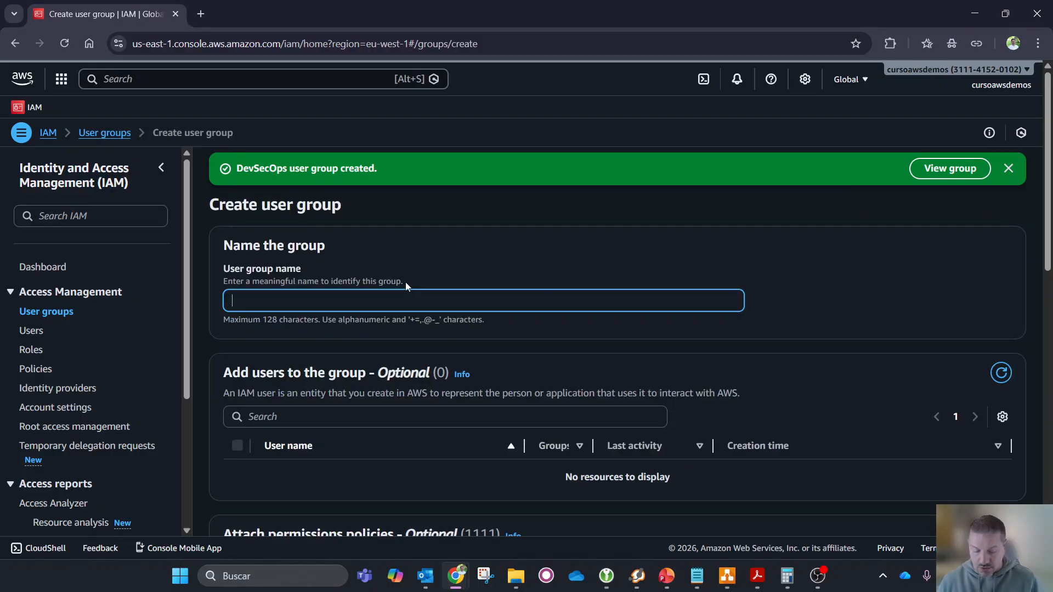
text(FinOps)
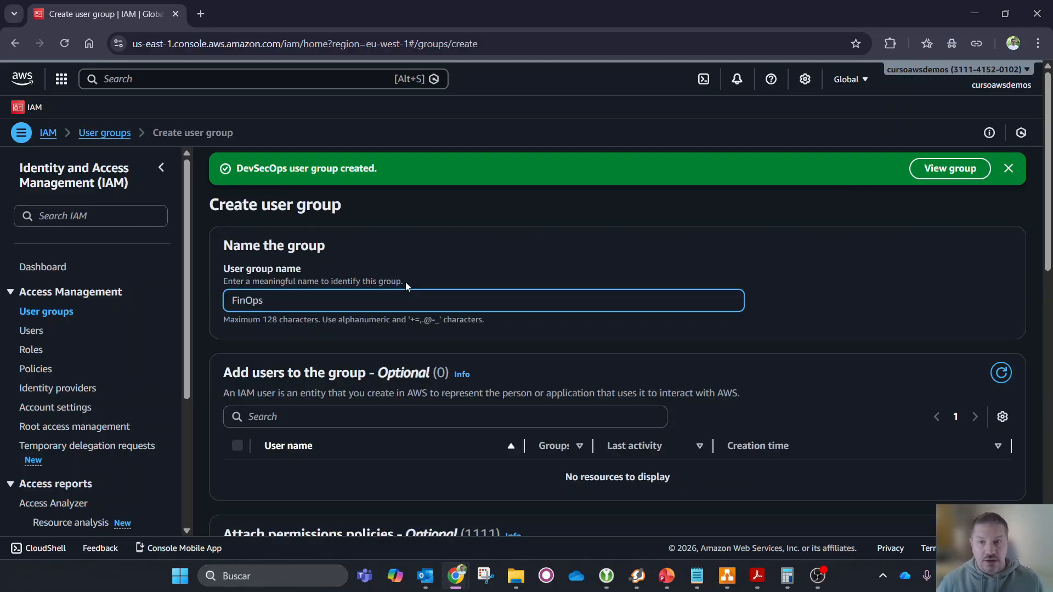
scroll(476, 405, down, 4)
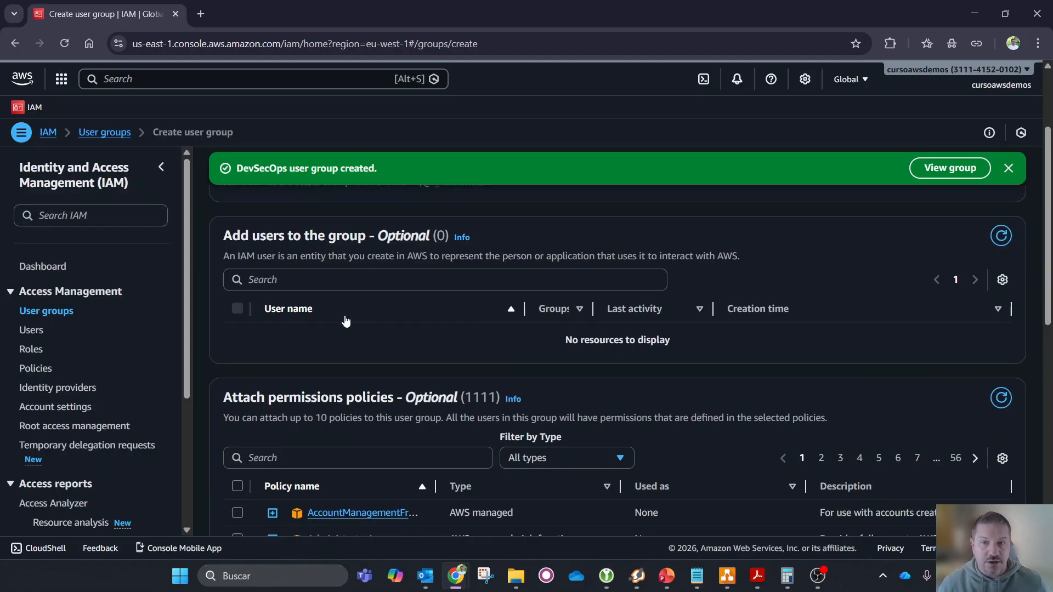
scroll(343, 379, down, 5)
scroll(321, 324, up, 3)
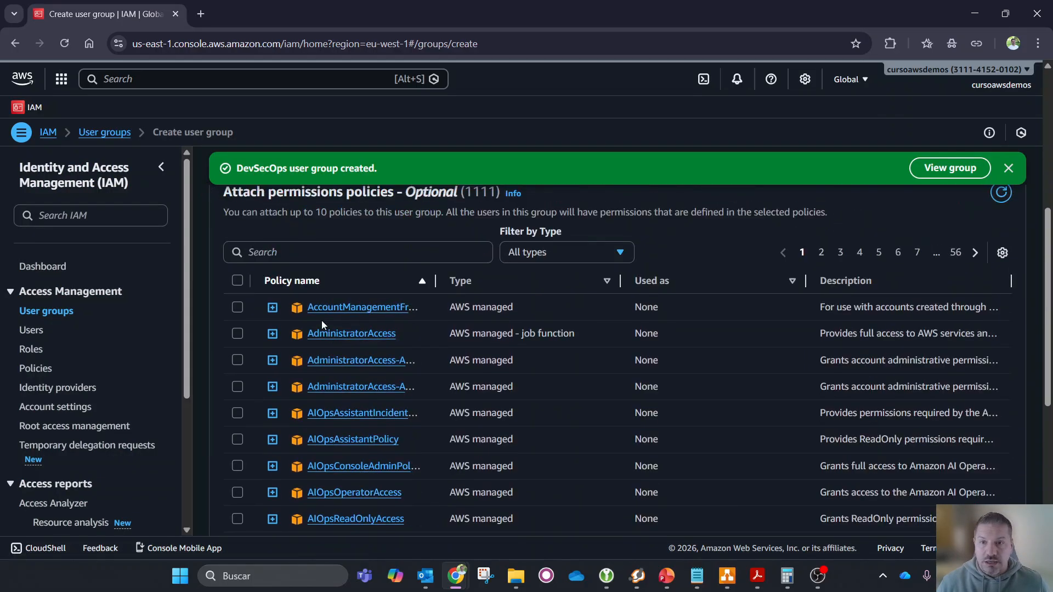
click(319, 252)
text(billin)
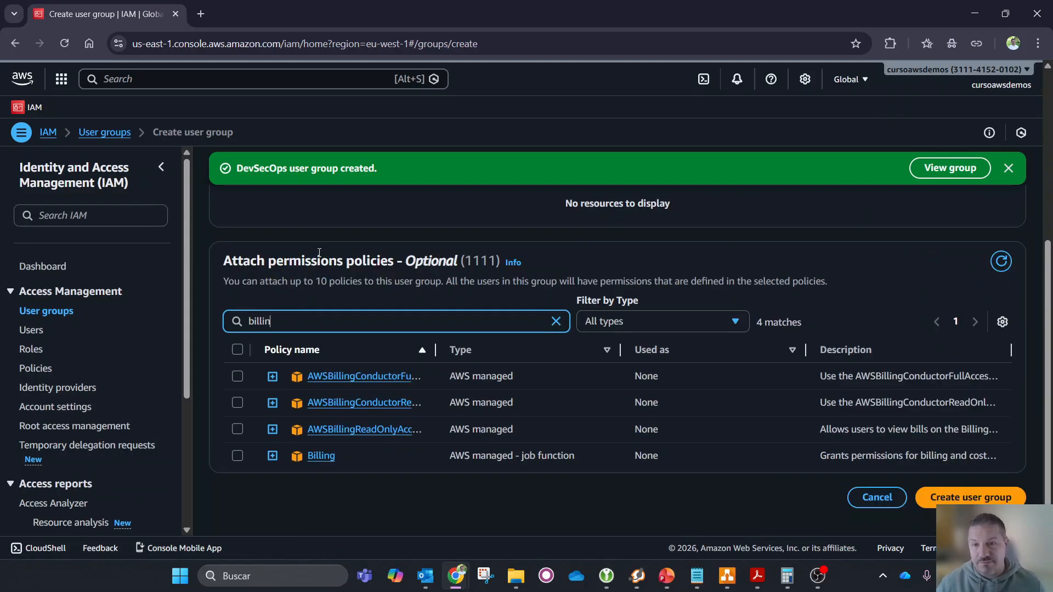
click(237, 457)
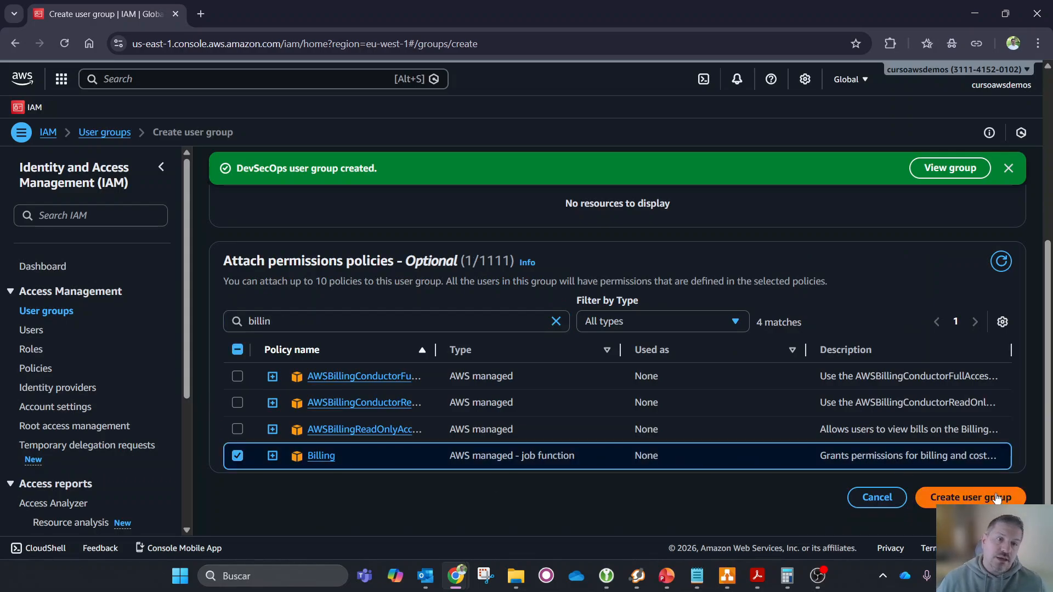
click(996, 497)
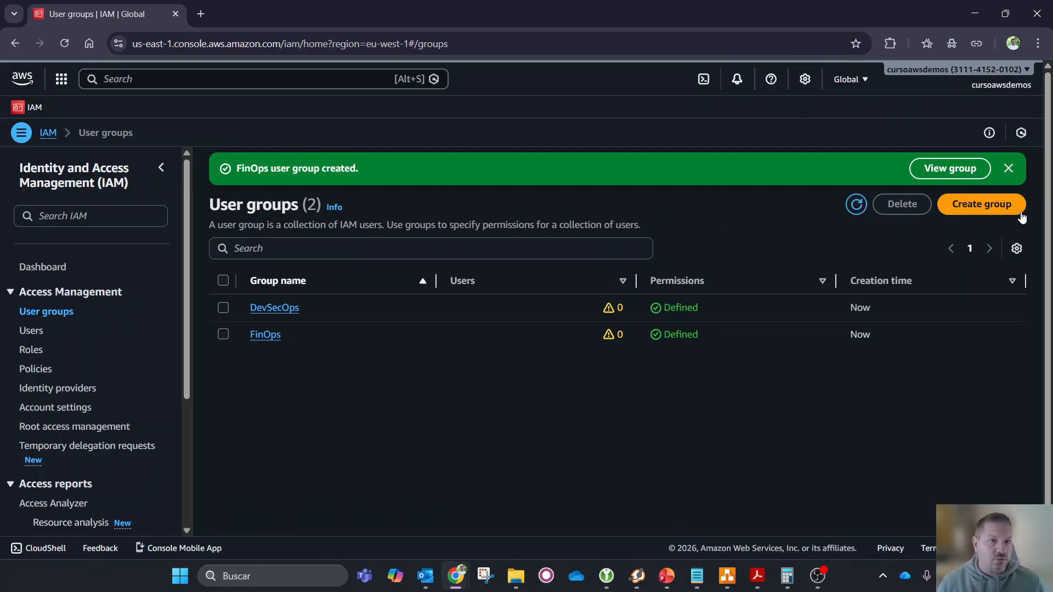
Step: Start another user group and name it Operaciones
click(980, 204)
click(325, 308)
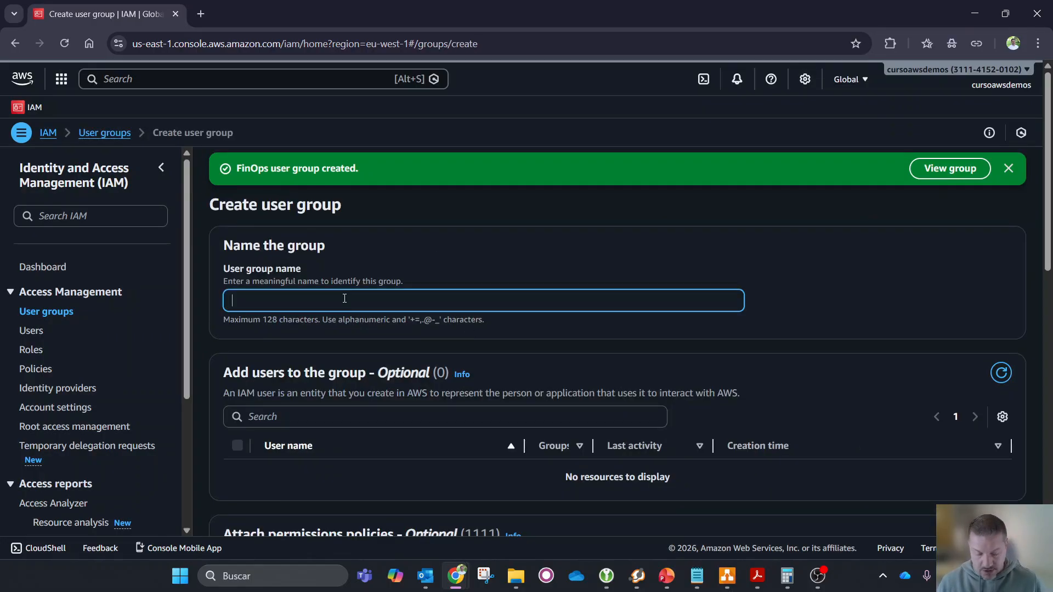
text(Operacion)
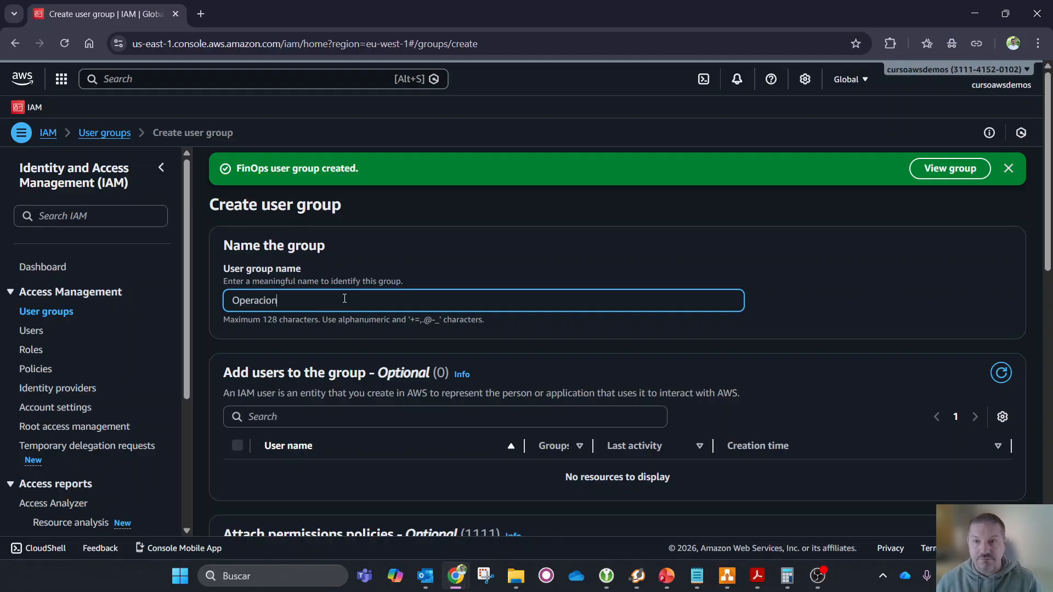
text(es)
Step: Filter the permissions policies for the Operaciones group by S3 and widen the Policy name column
scroll(364, 351, down, 5)
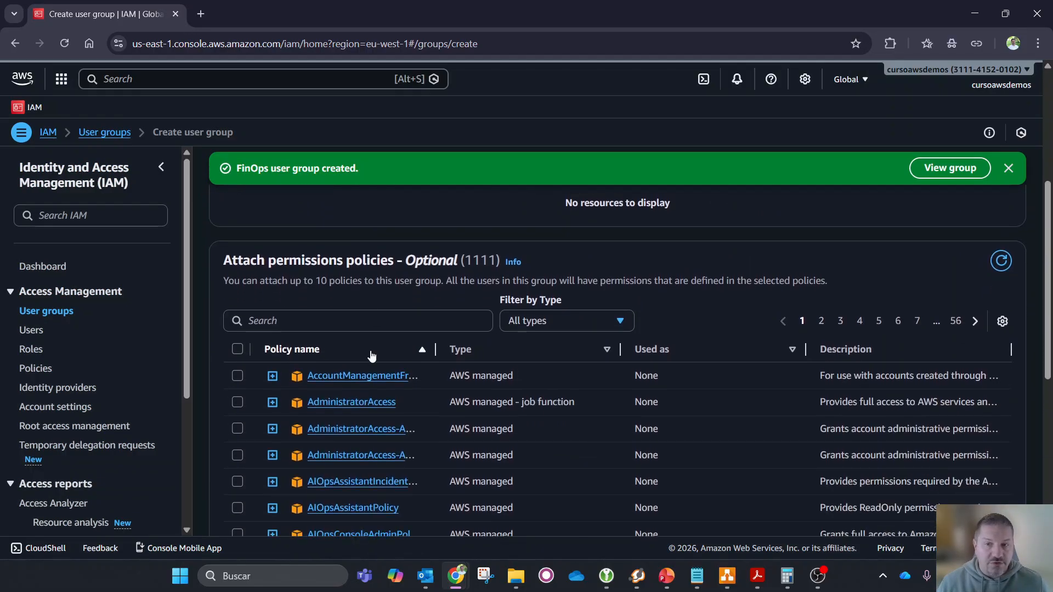
click(329, 313)
scroll(331, 315, down, 3)
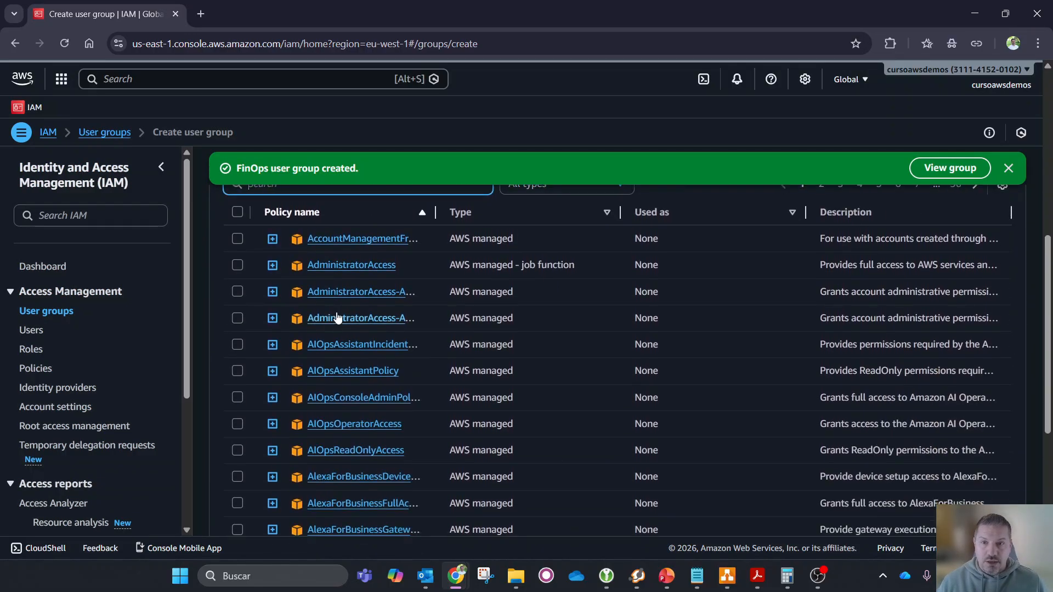
scroll(337, 317, up, 3)
scroll(340, 314, down, 1)
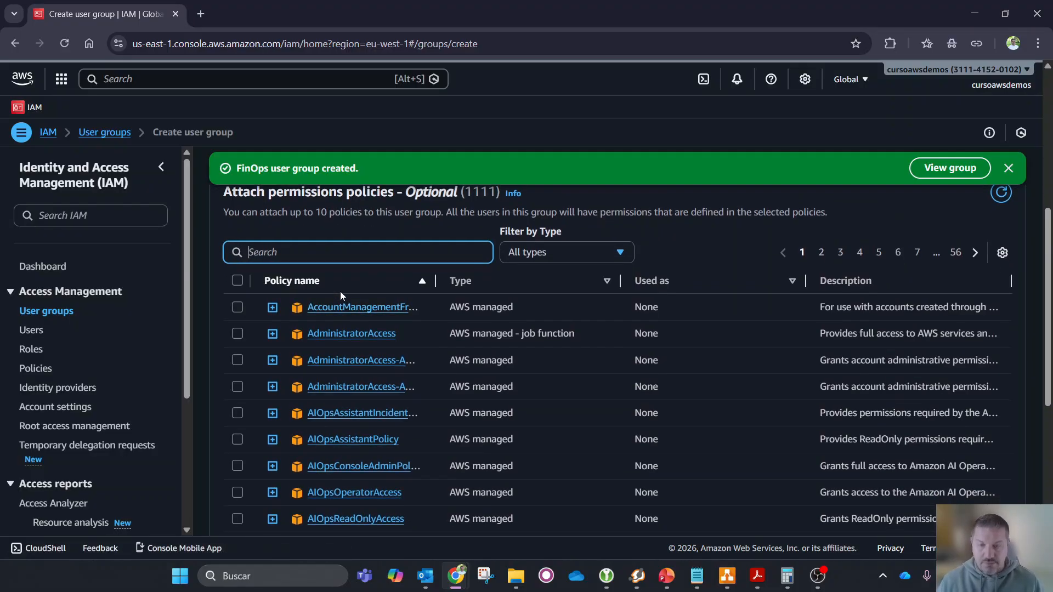
text(S2)
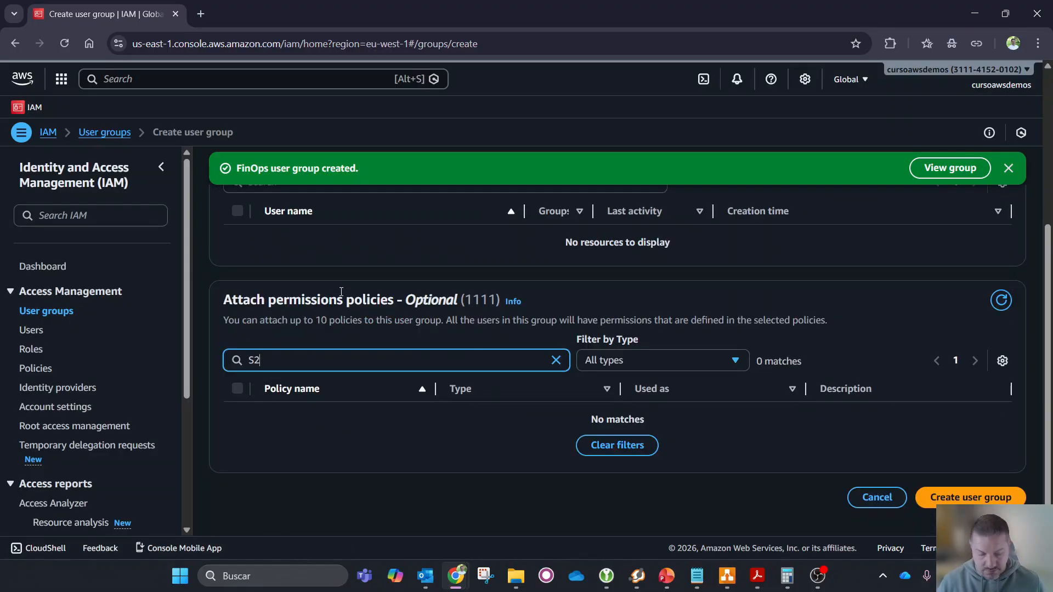
key(BackSpace)
text(3)
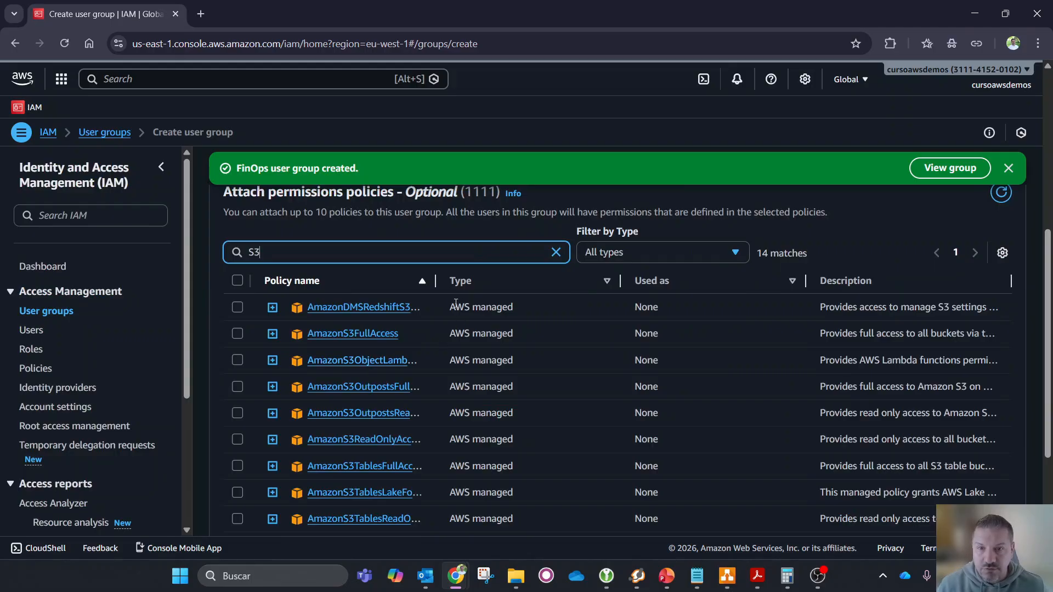
drag(439, 280, 566, 280)
scroll(537, 385, down, 1)
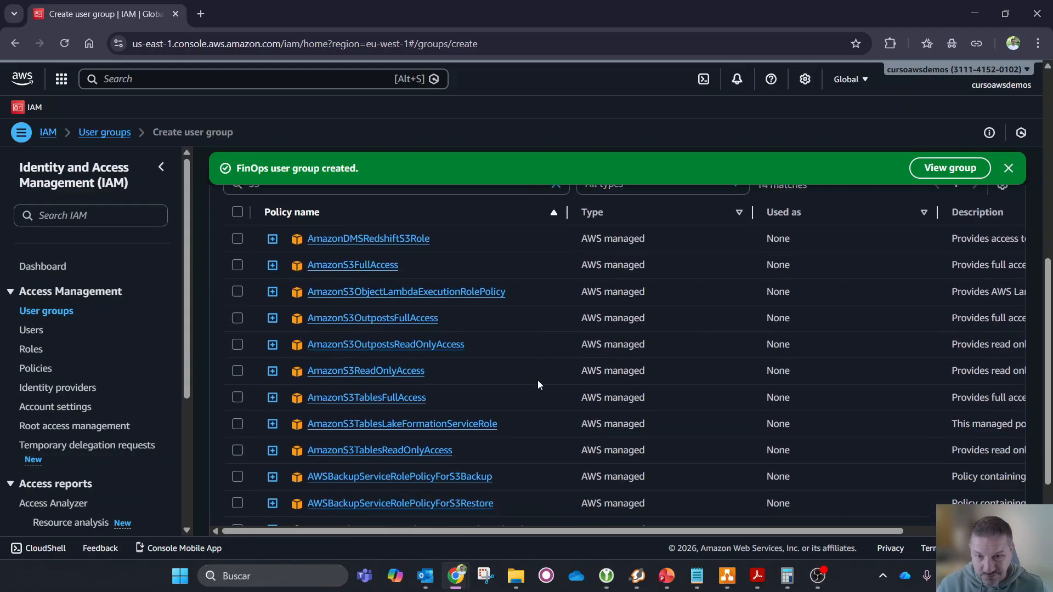
Step: Filter the permissions policies for the Operaciones group by Cloudwatch in place of S3
scroll(522, 384, up, 3)
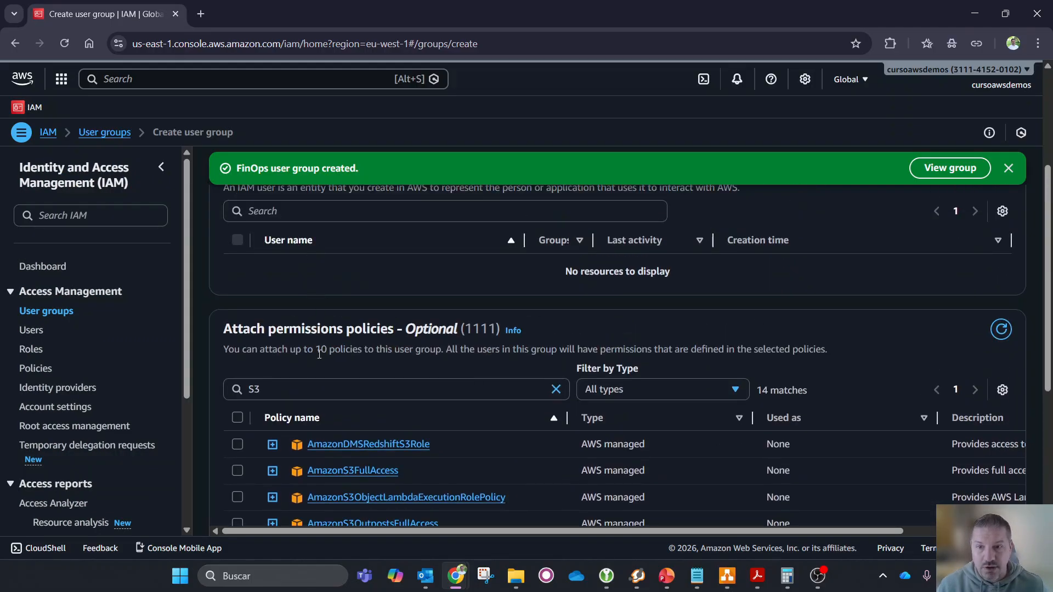
click(249, 390)
double_click(249, 391)
text(Cl)
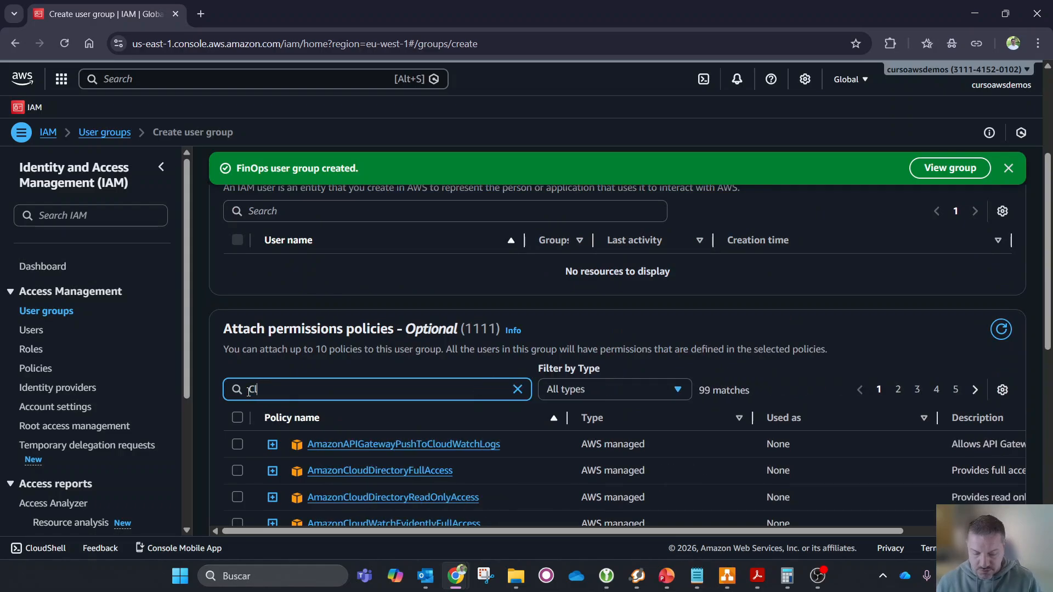
text(oudwatc)
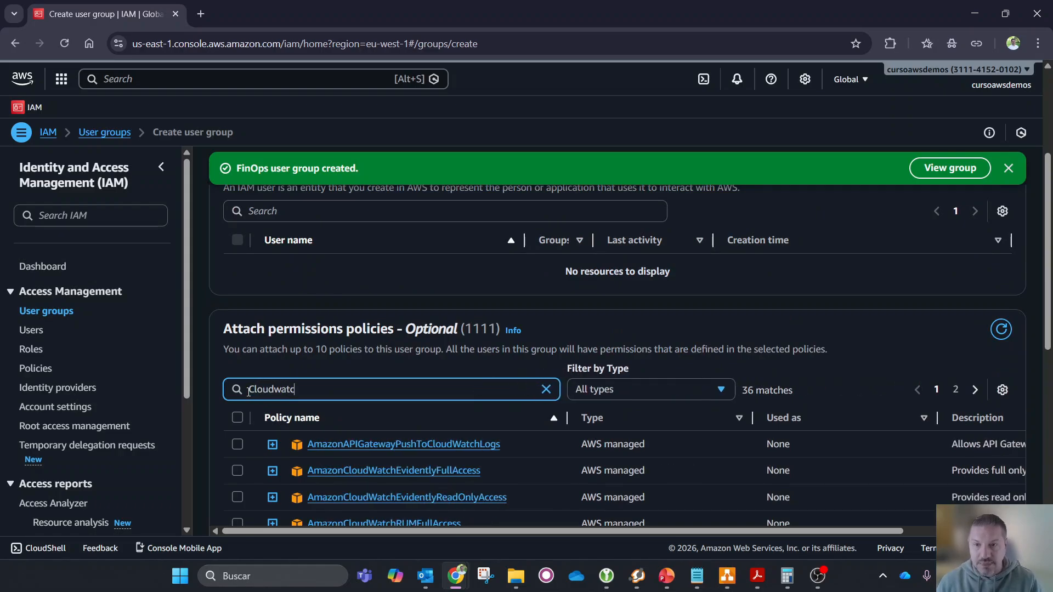
text(h)
Step: Attach the AmazonGrafanaCloudWatchAccess policy to the Operaciones group and create the group
scroll(478, 413, down, 1)
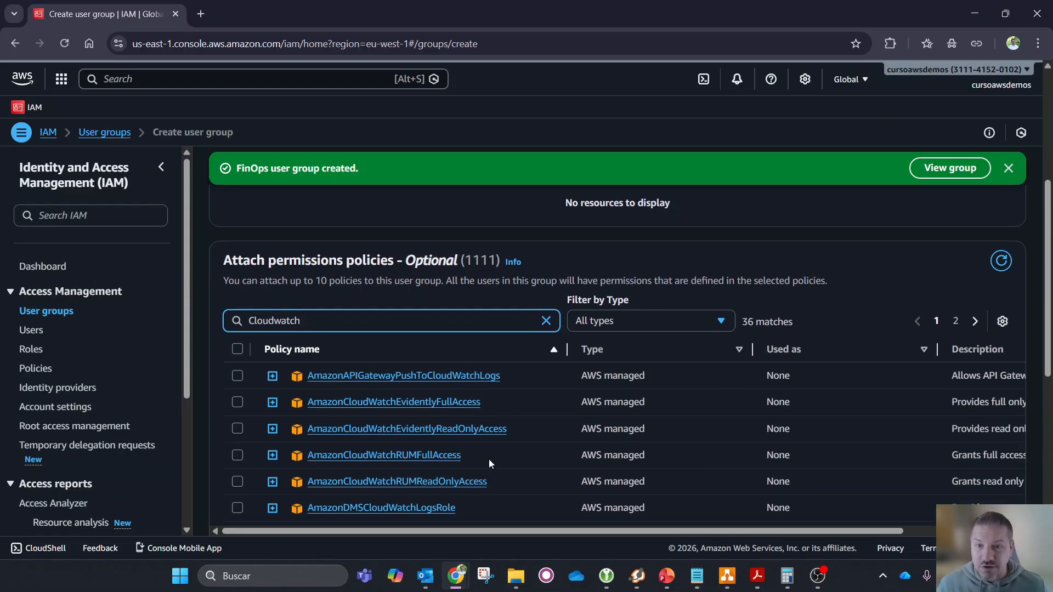
scroll(504, 460, down, 1)
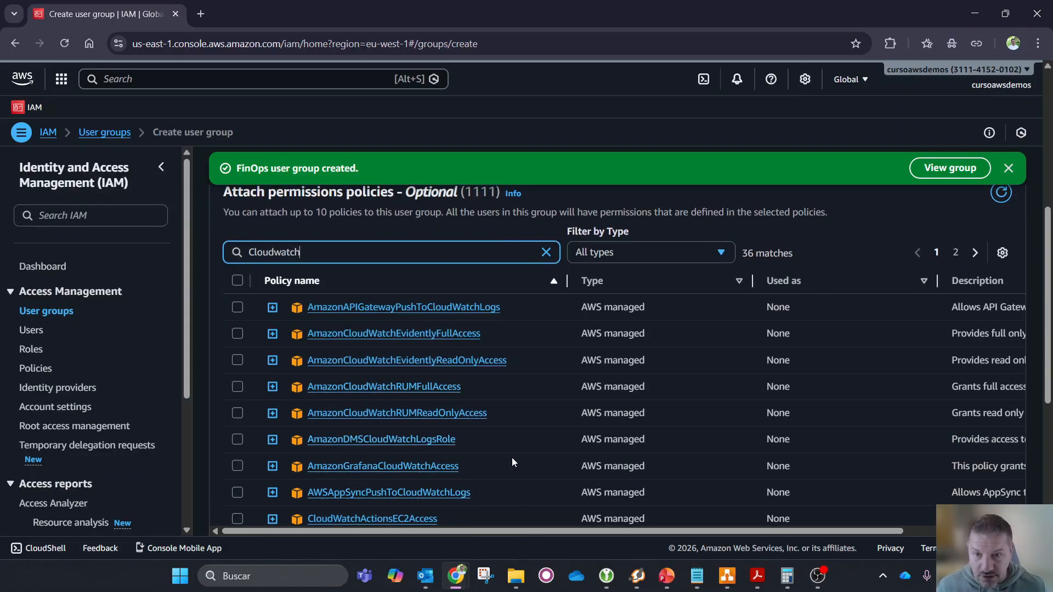
click(237, 467)
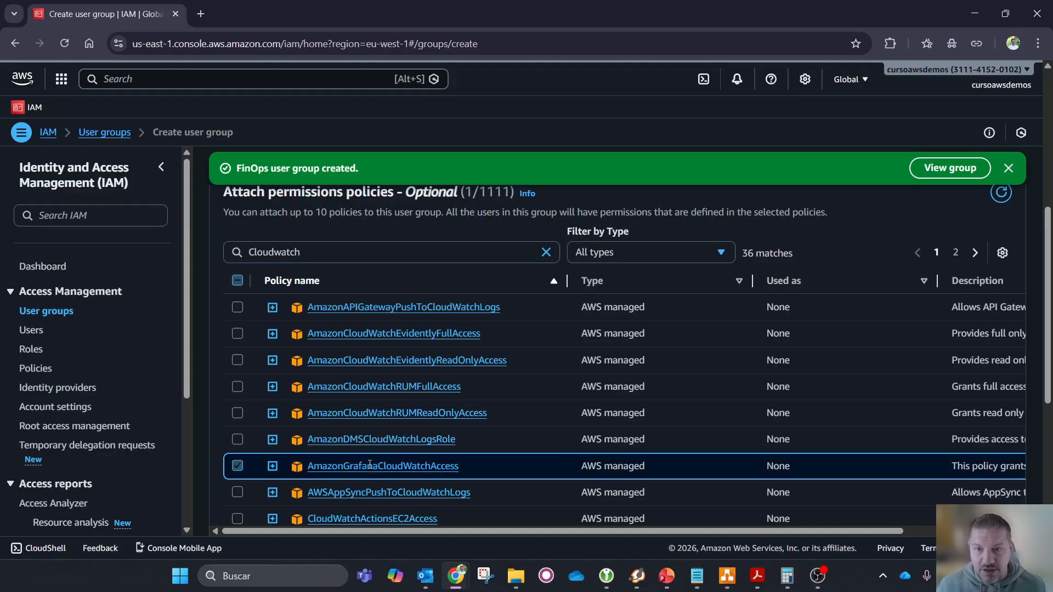
scroll(907, 392, down, 6)
click(953, 498)
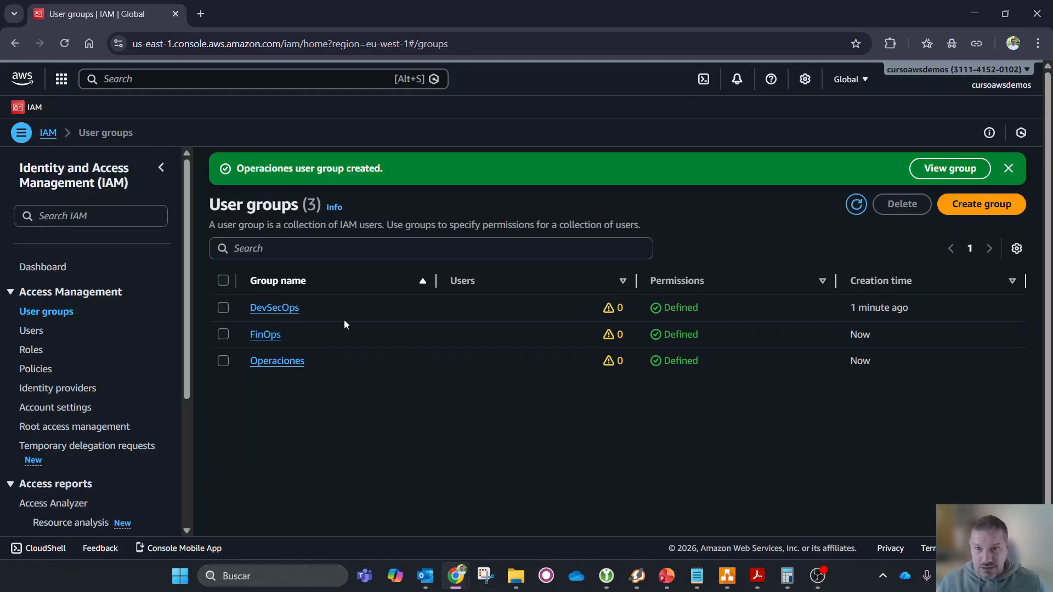
Step: Open the DevSecOps group's permissions and start attaching additional policies to it
click(284, 308)
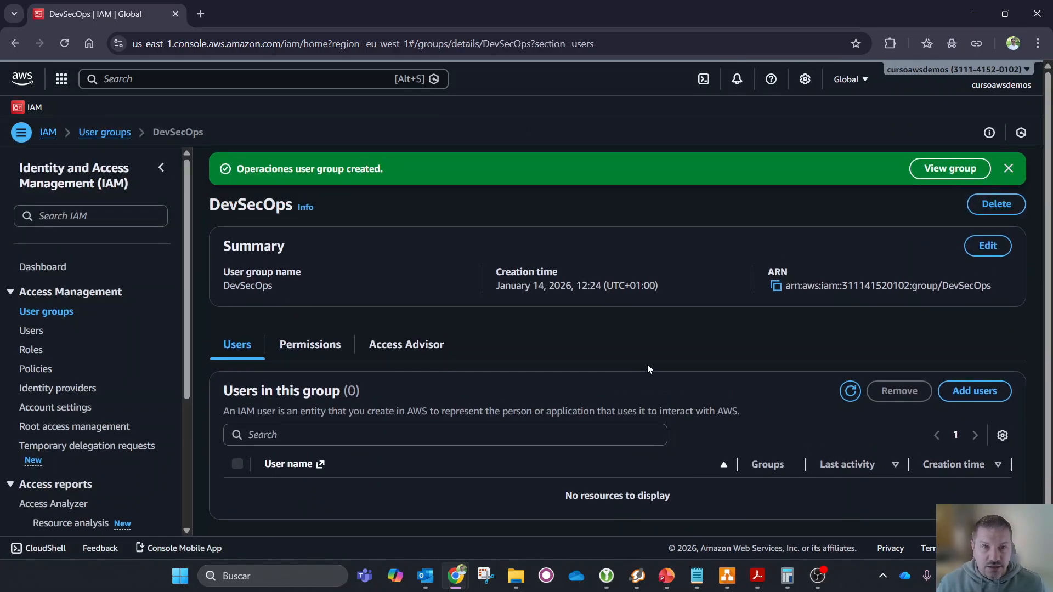
scroll(572, 312, down, 1)
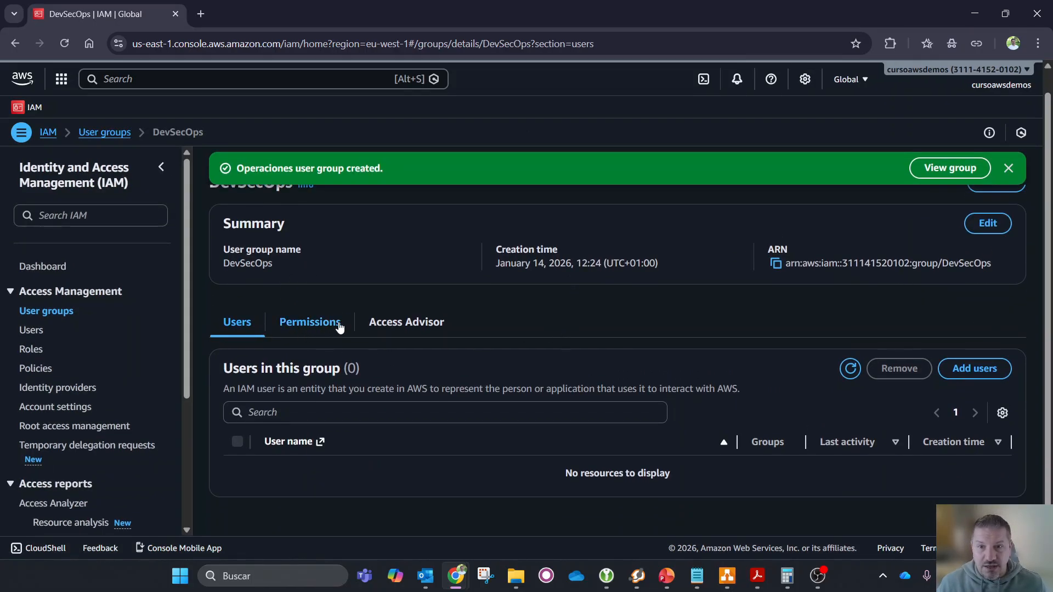
click(319, 325)
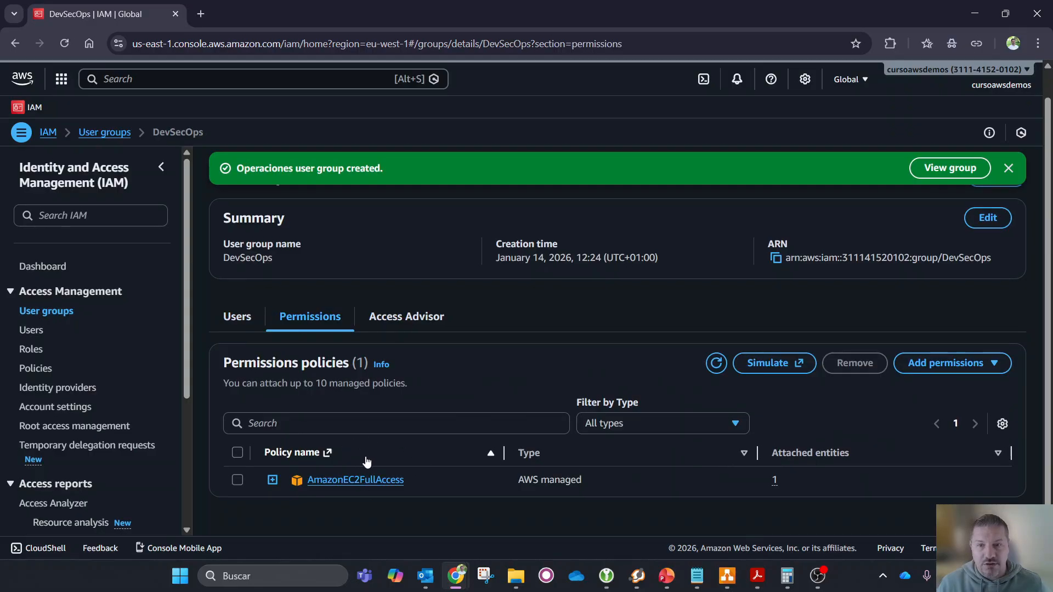
click(935, 362)
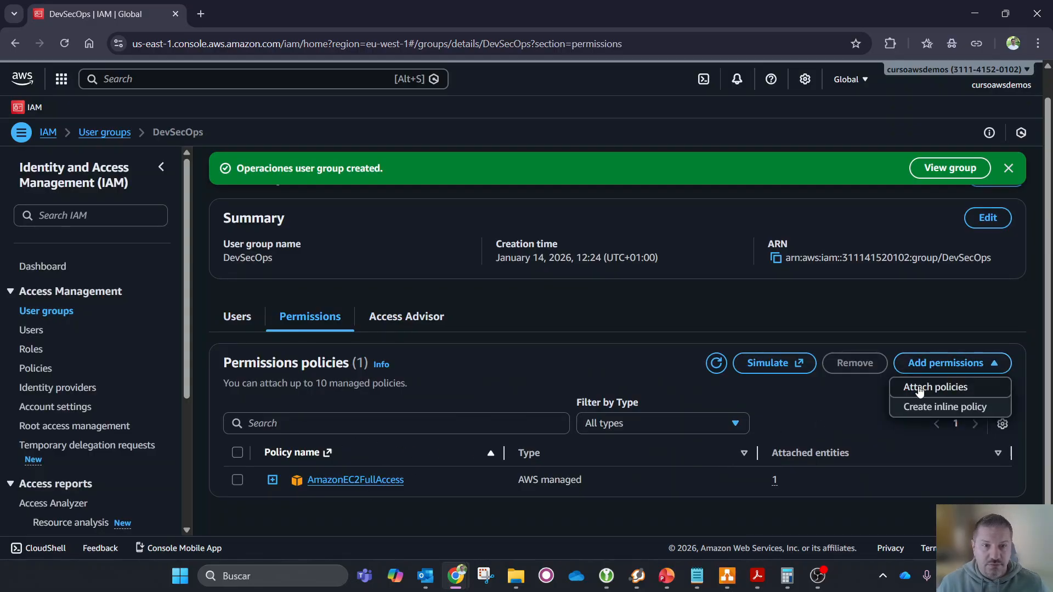
click(919, 389)
Step: Filter the available policies by s3 and attach AmazonS3FullAccess to the DevSecOps group
click(192, 321)
text(s)
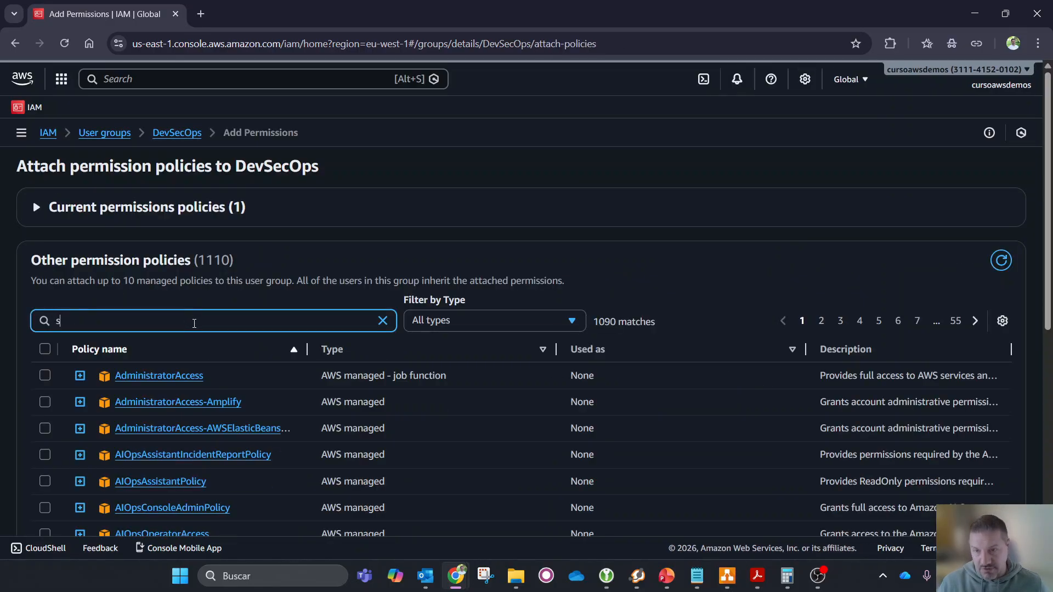
text(3)
scroll(255, 367, down, 1)
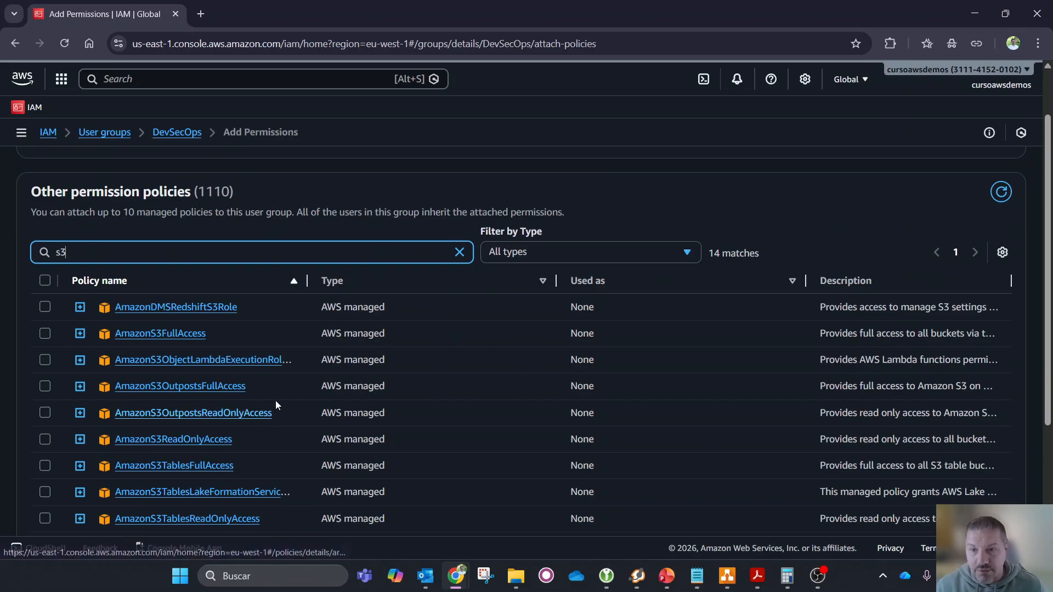
click(45, 333)
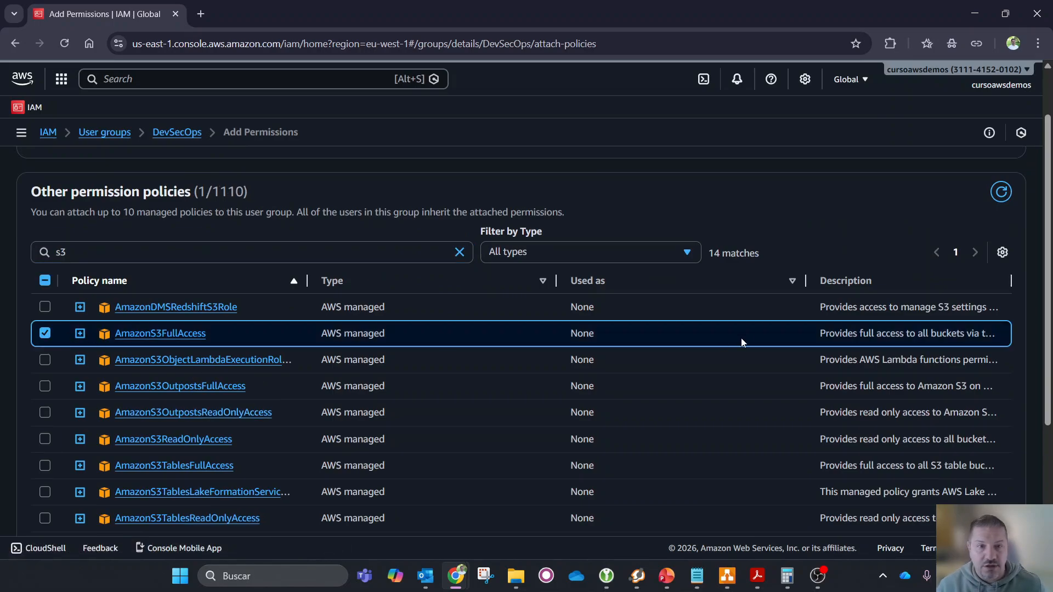
scroll(768, 351, down, 3)
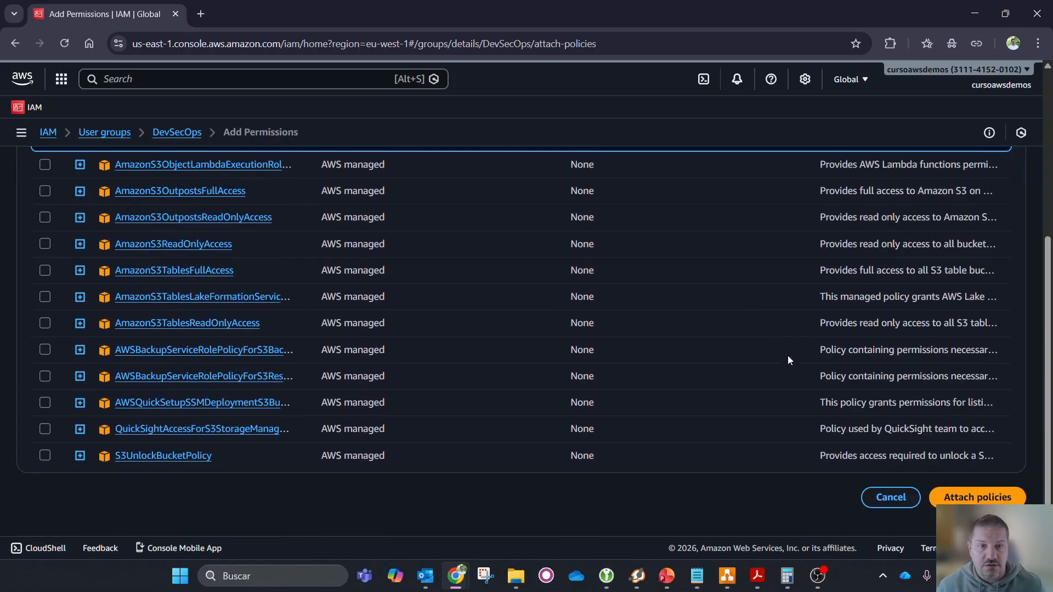
click(985, 499)
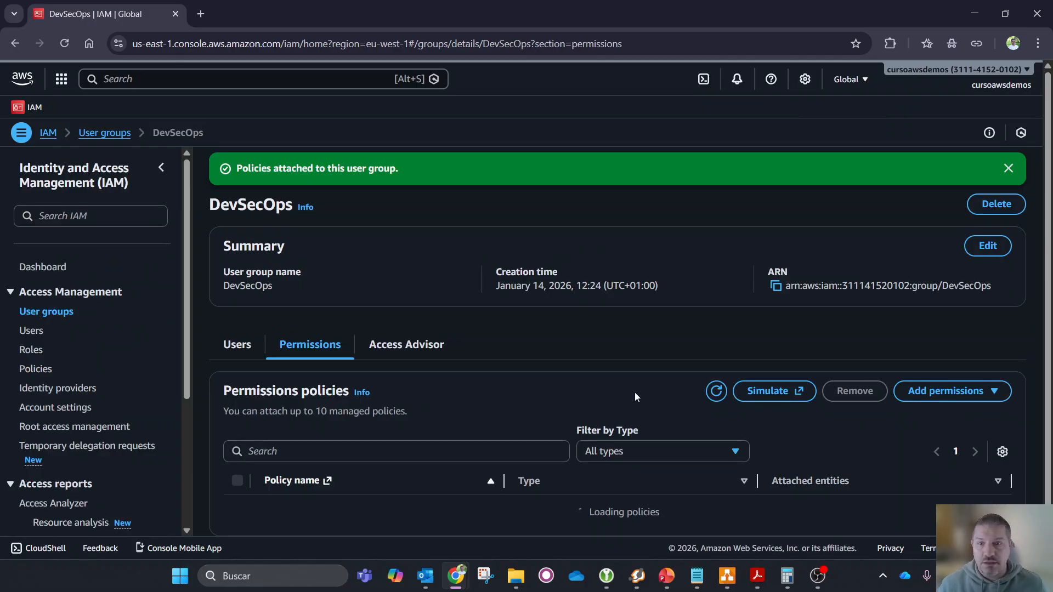
Step: Start a new IAM user, enter the user name and provide access to the AWS Management Console
click(58, 312)
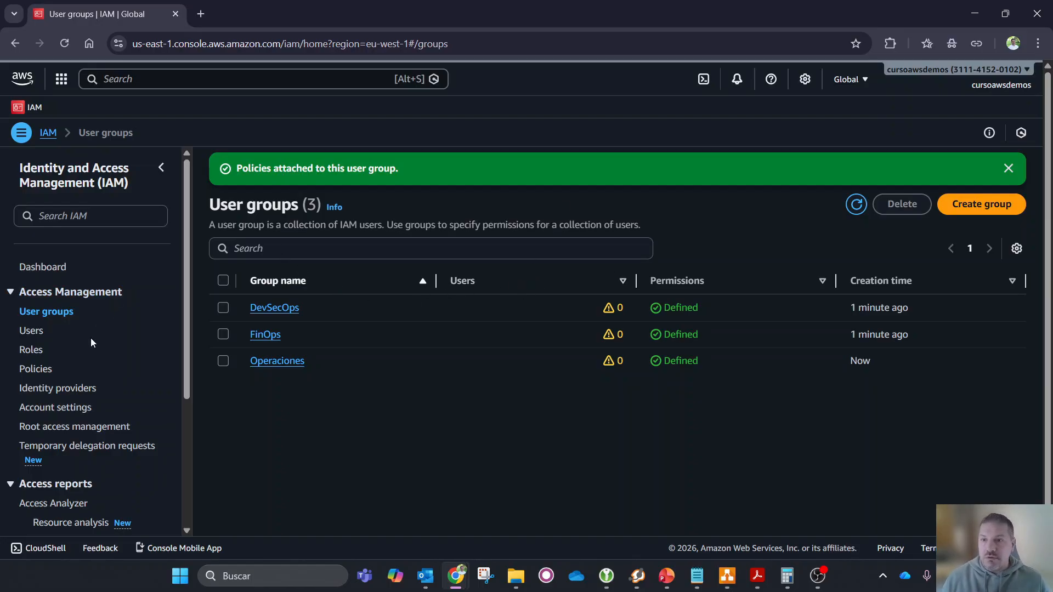
click(30, 331)
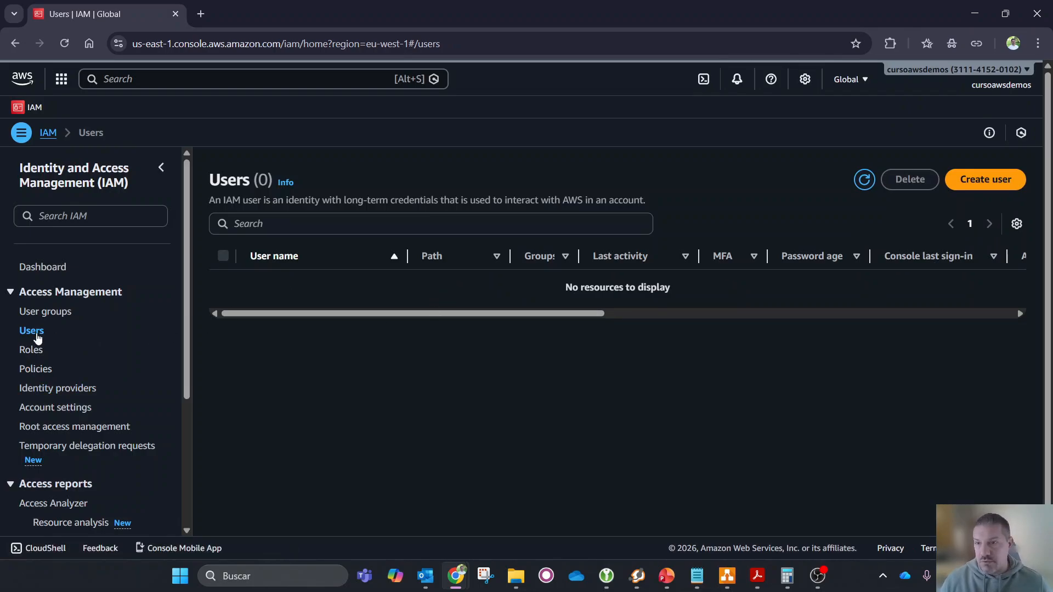
click(985, 179)
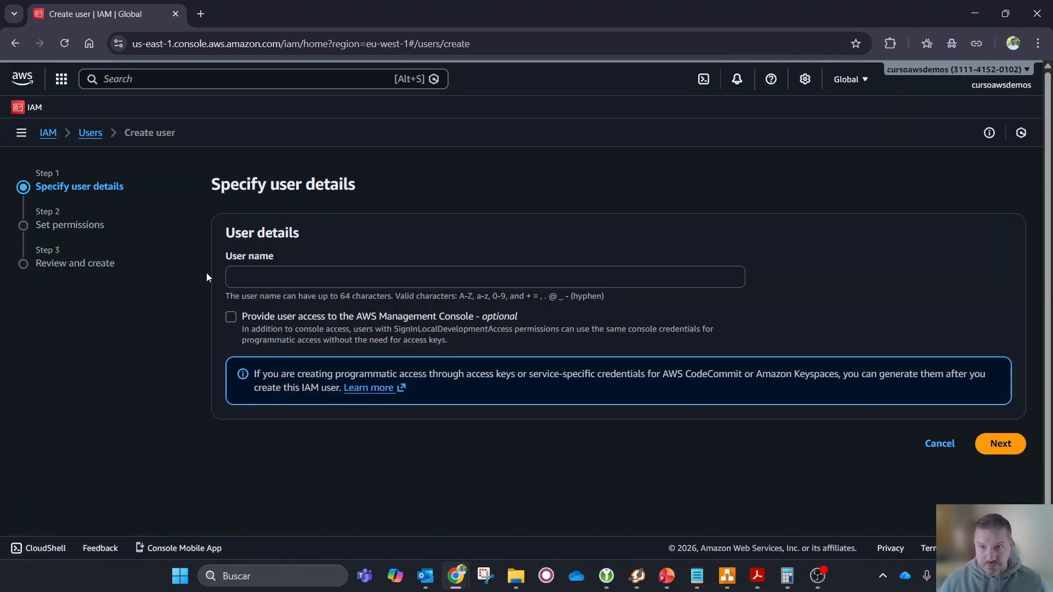
click(289, 278)
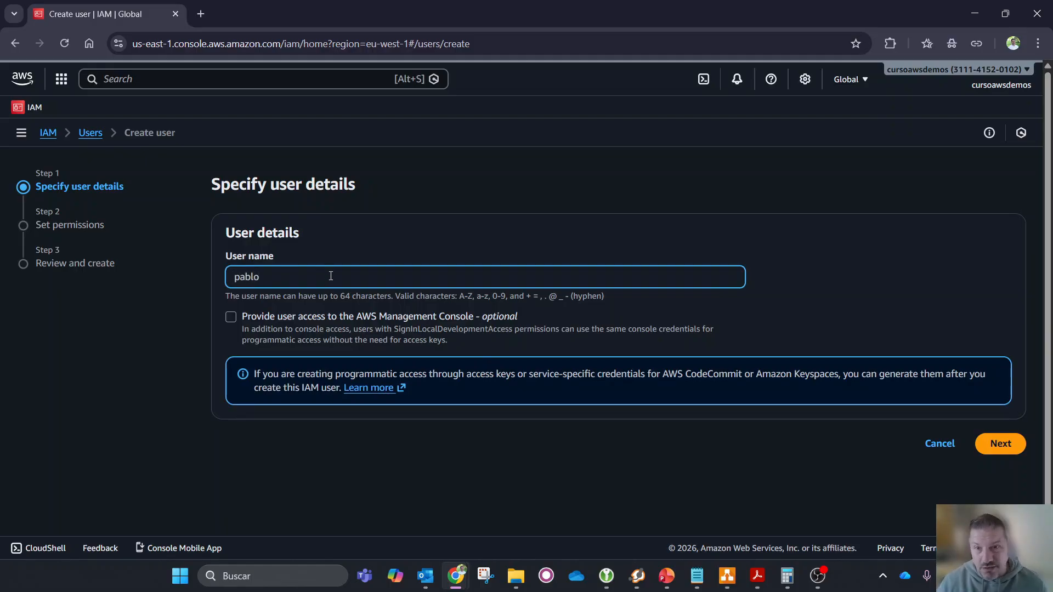
click(231, 317)
scroll(329, 332, down, 2)
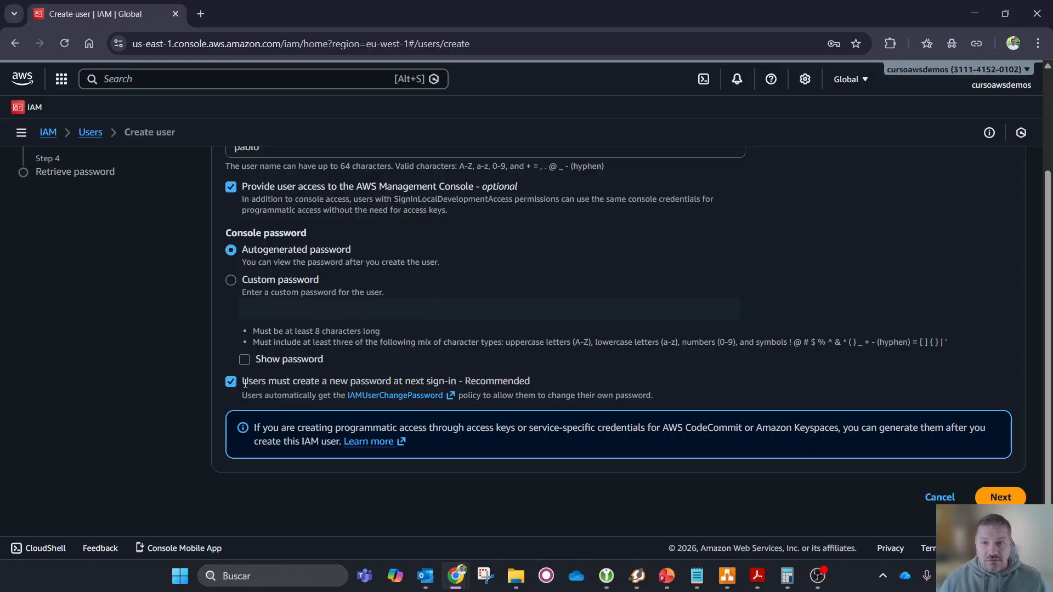
Step: Require the user to create a new password at next sign-in and proceed to setting permissions
drag(273, 379, 536, 382)
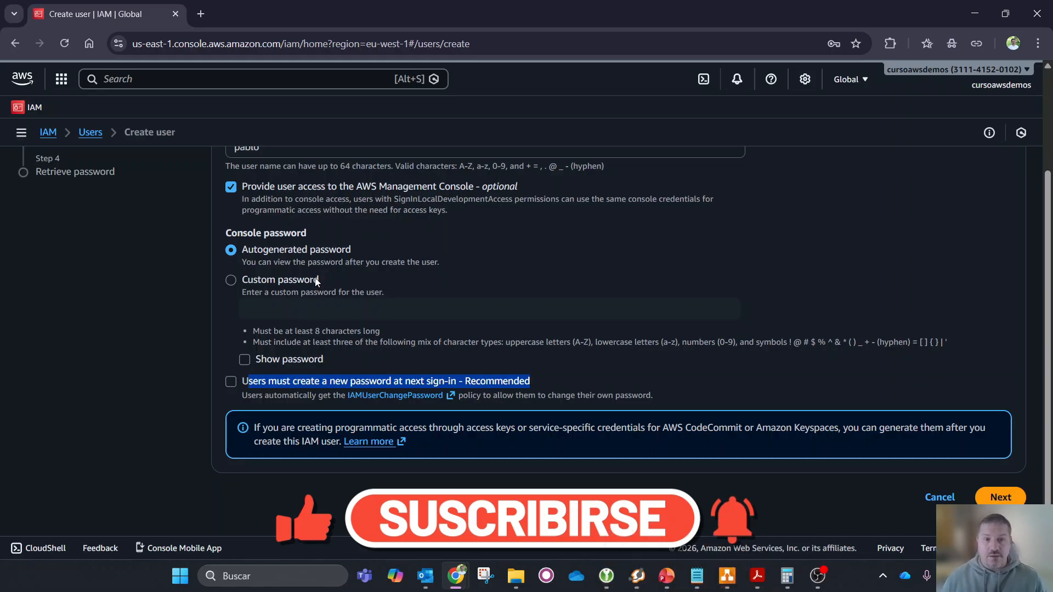
click(231, 382)
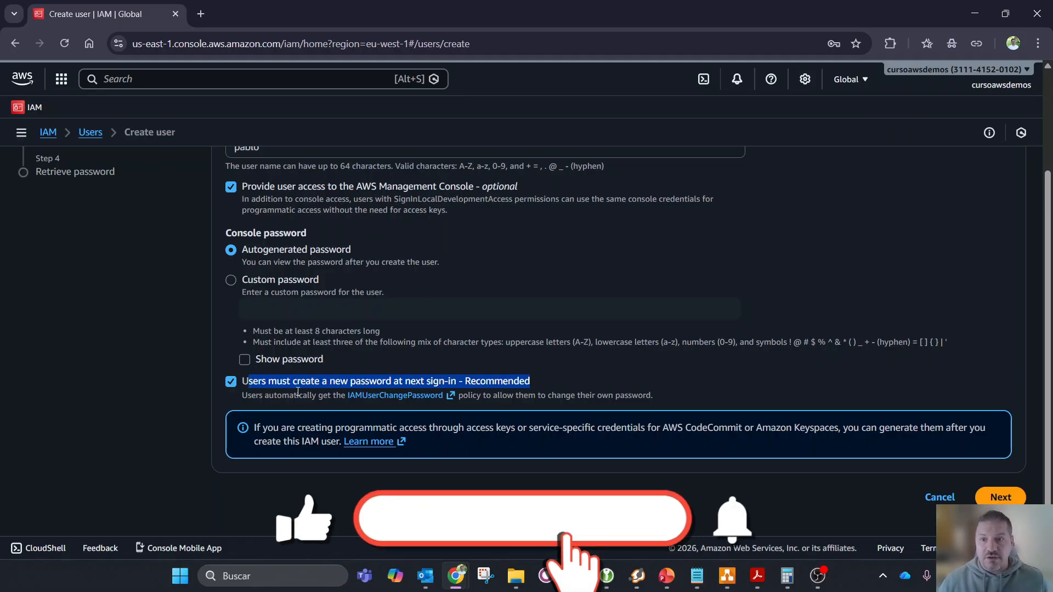
click(1013, 498)
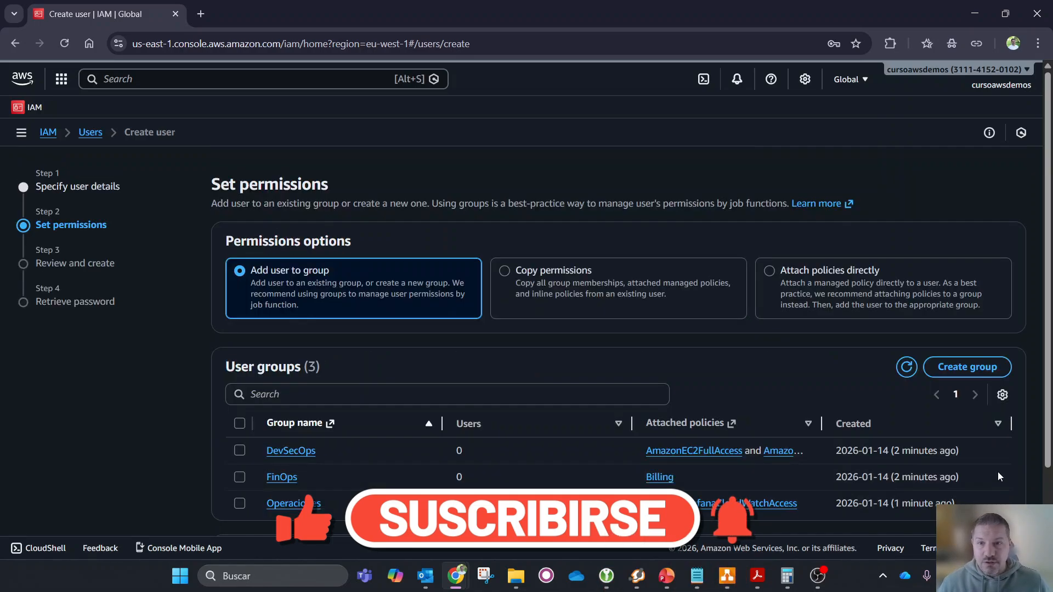
Step: Try attaching policies directly to the new user and browse the available permissions policies
scroll(524, 274, down, 1)
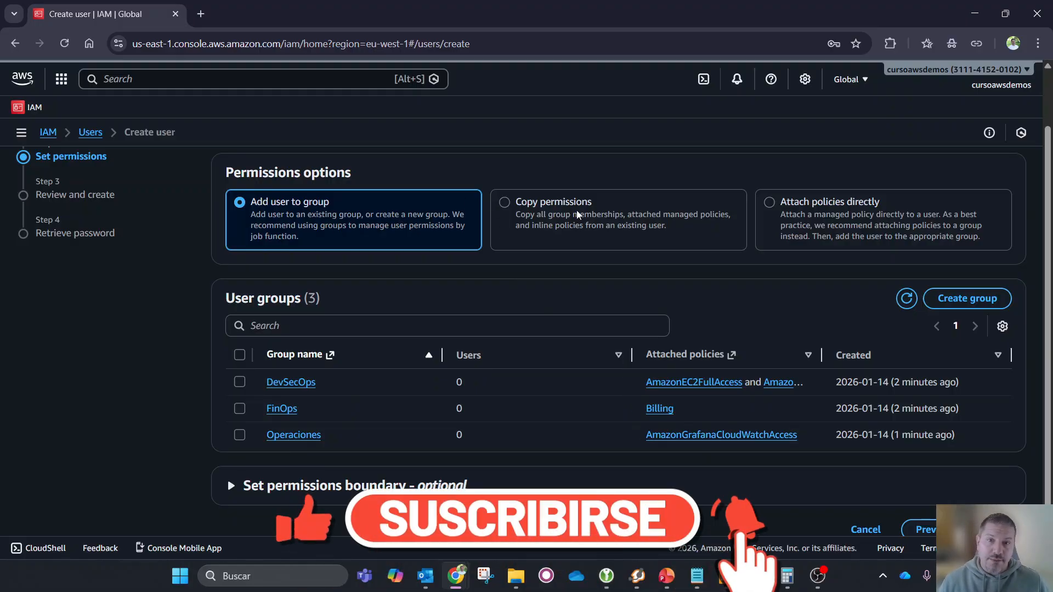
click(817, 204)
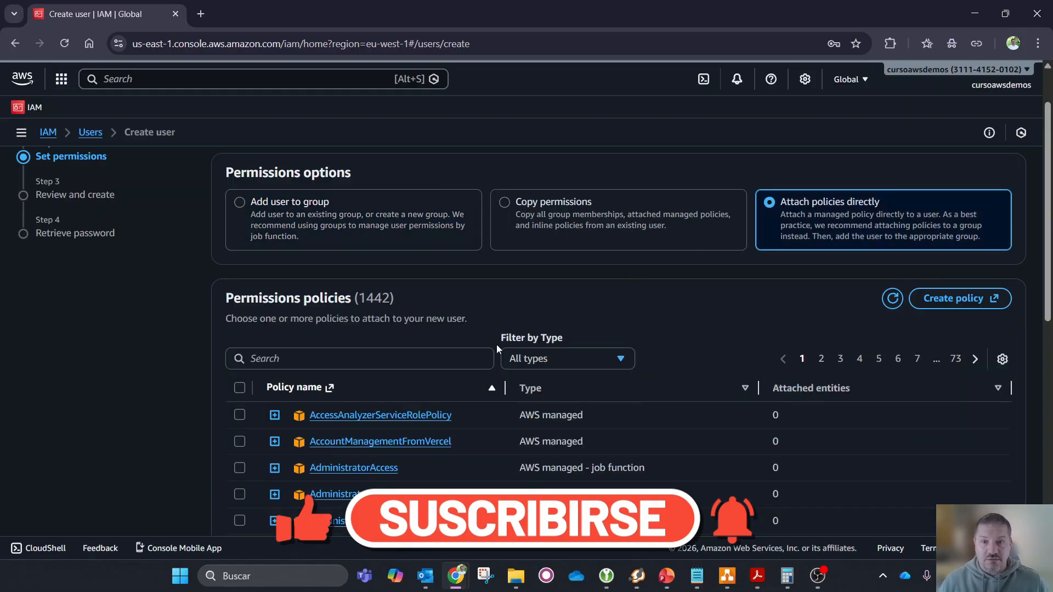
scroll(440, 397, down, 9)
scroll(433, 385, up, 5)
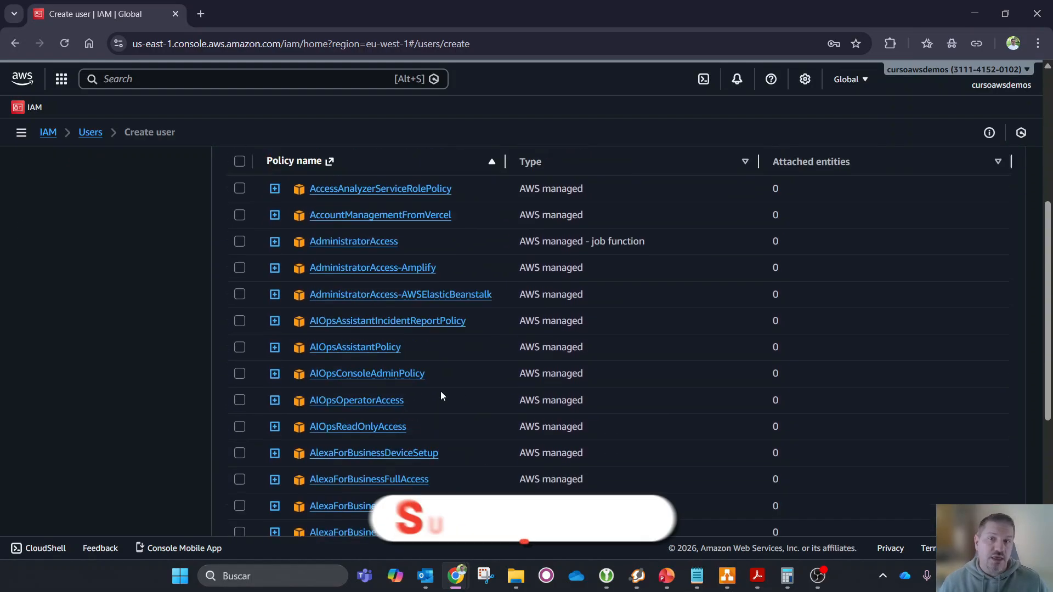
scroll(440, 390, up, 5)
scroll(430, 413, down, 2)
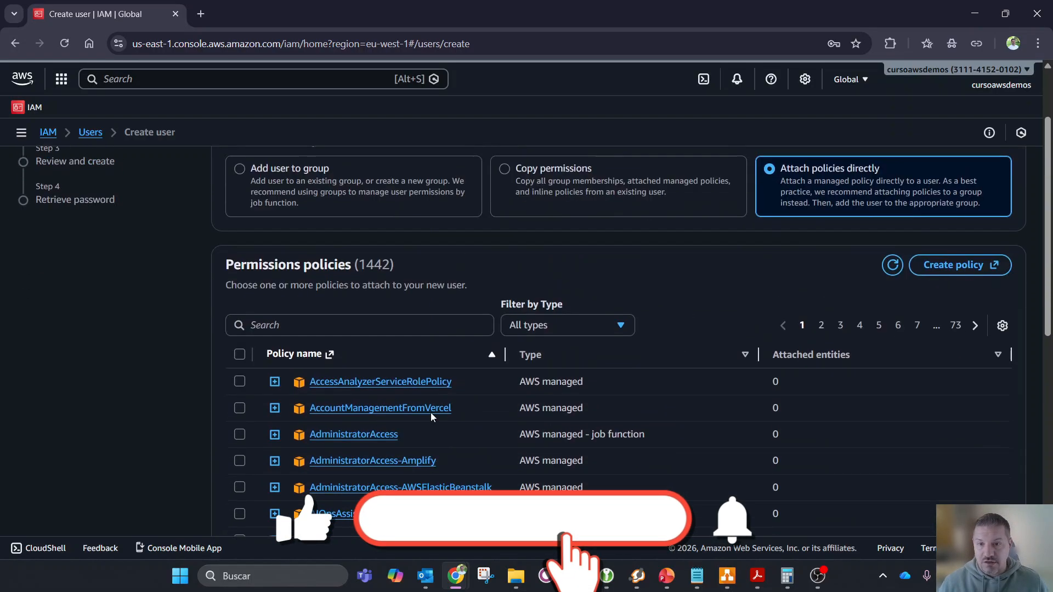
scroll(430, 412, down, 1)
Step: Filter the permissions policies by ec2 and try AmazonEC2FullAccess as a directly attached policy for the user
click(365, 291)
text(e)
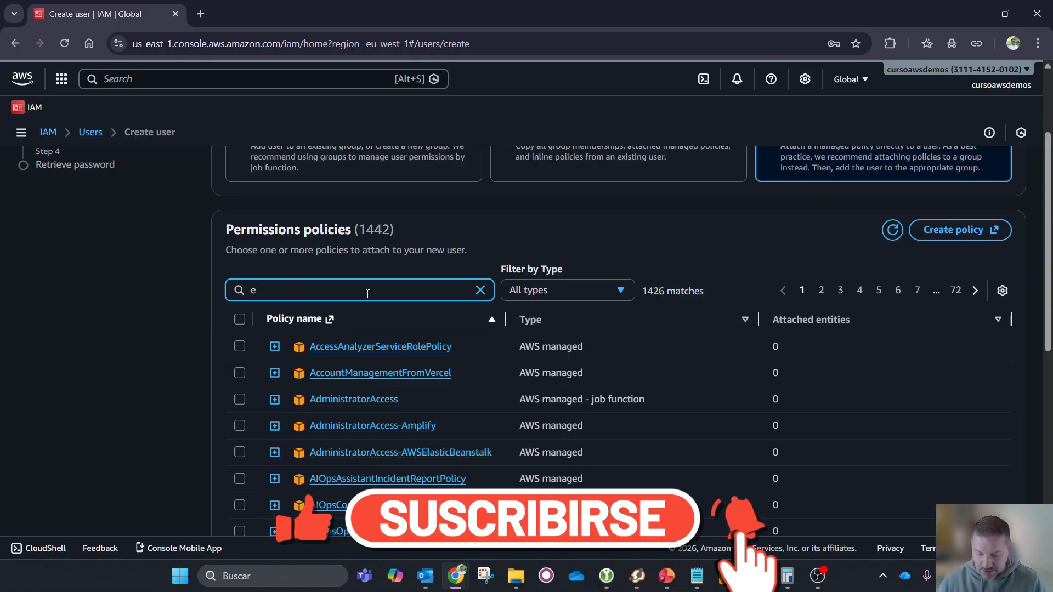
text(c2)
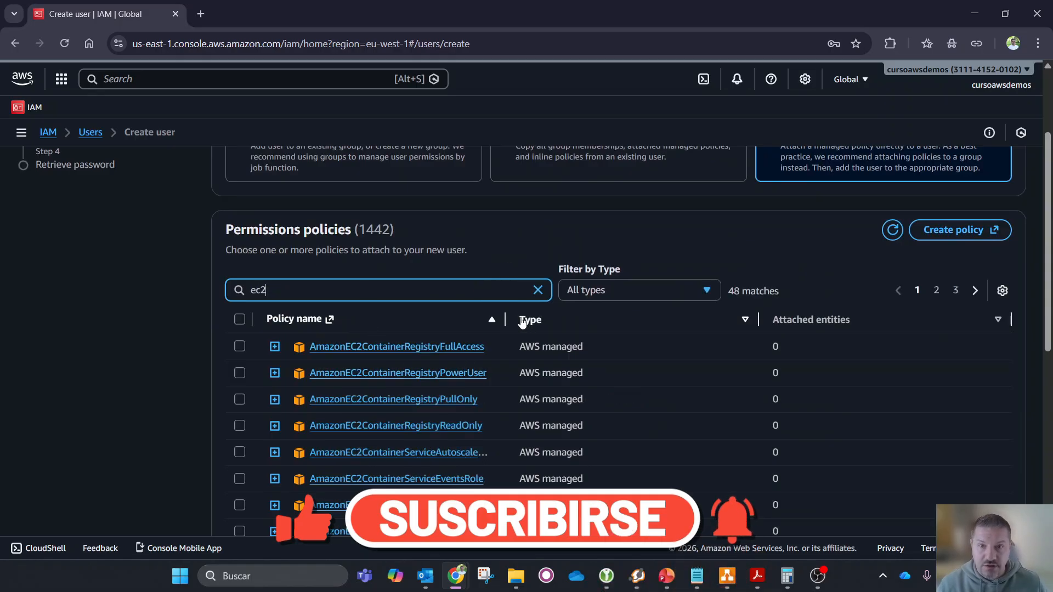
drag(505, 319, 594, 319)
scroll(568, 406, down, 2)
scroll(568, 406, down, 1)
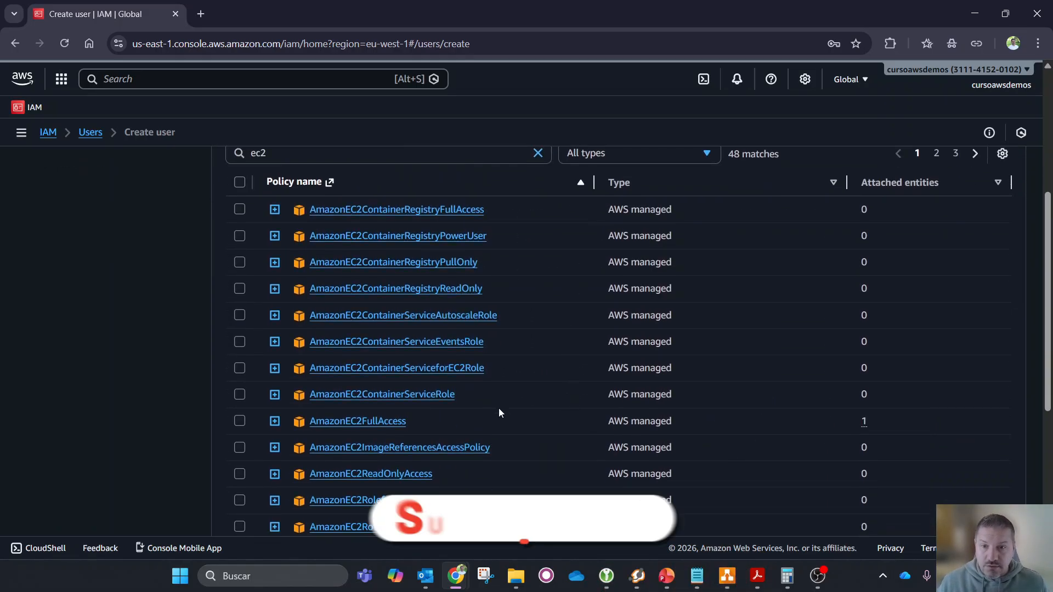
click(238, 422)
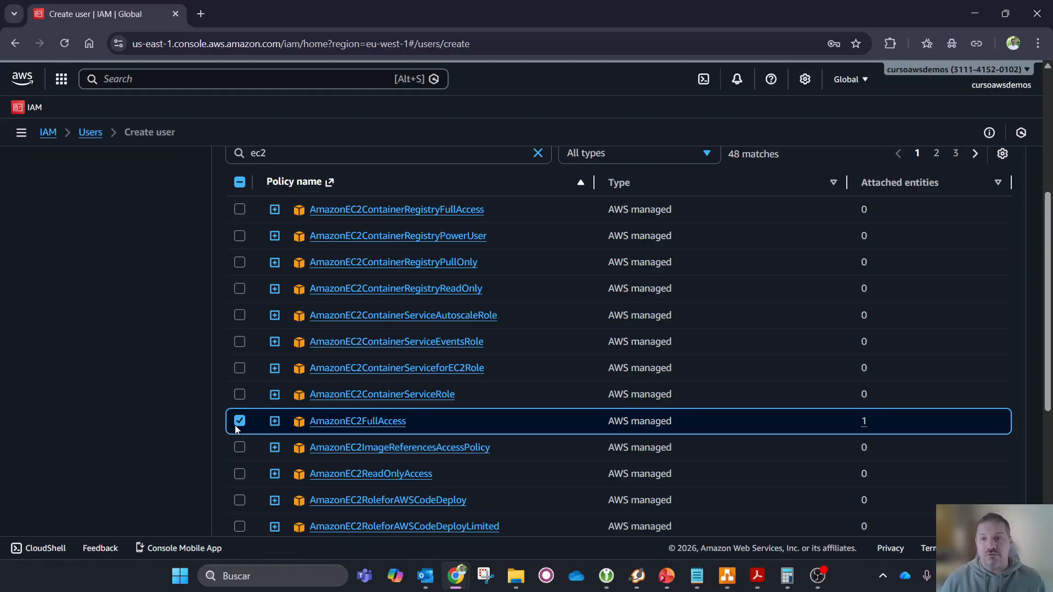
click(239, 422)
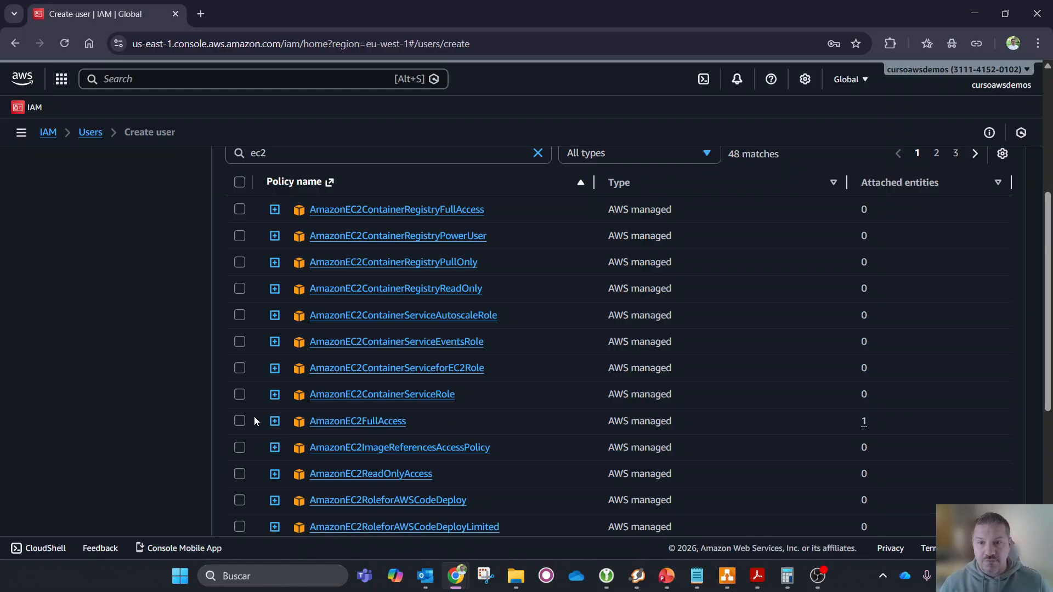
Step: Set the user's permissions option back to adding the user to a group
scroll(255, 416, up, 5)
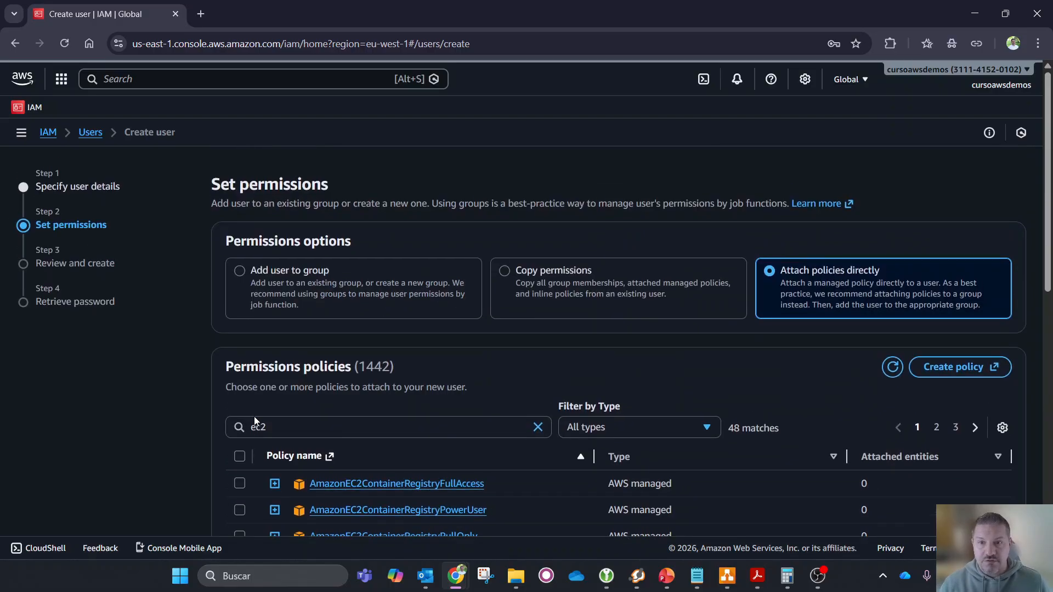
click(236, 272)
scroll(393, 297, down, 1)
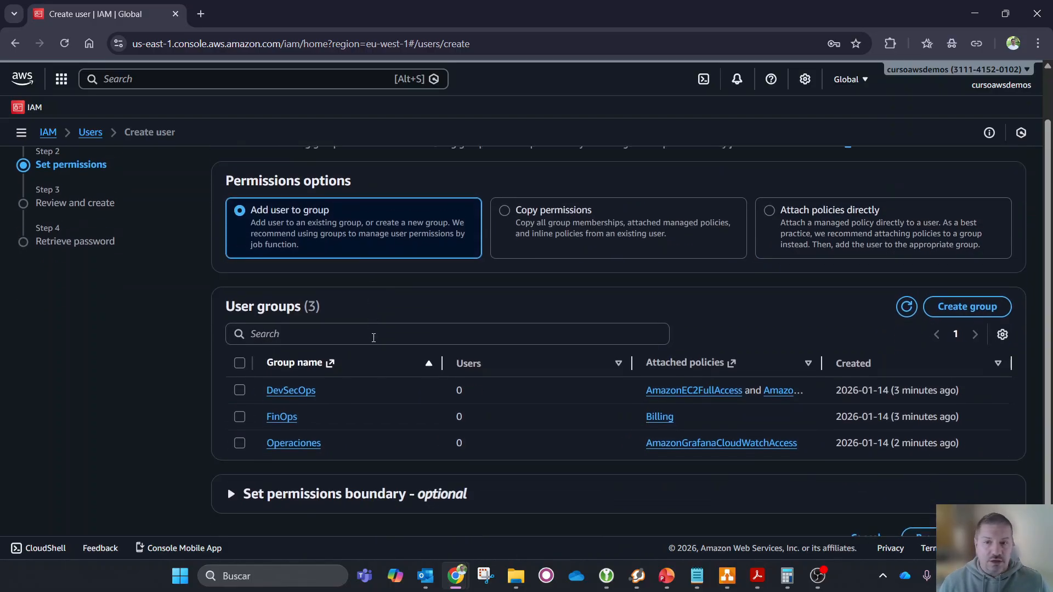
Step: Add the new user to the DevSecOps group and proceed to the review stage
click(240, 382)
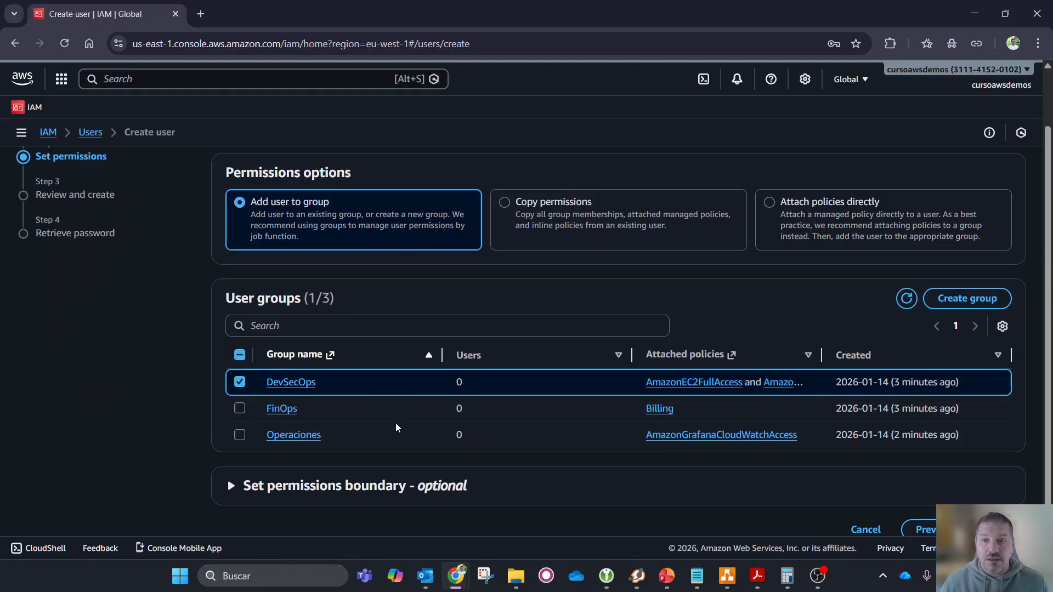
scroll(785, 343, down, 1)
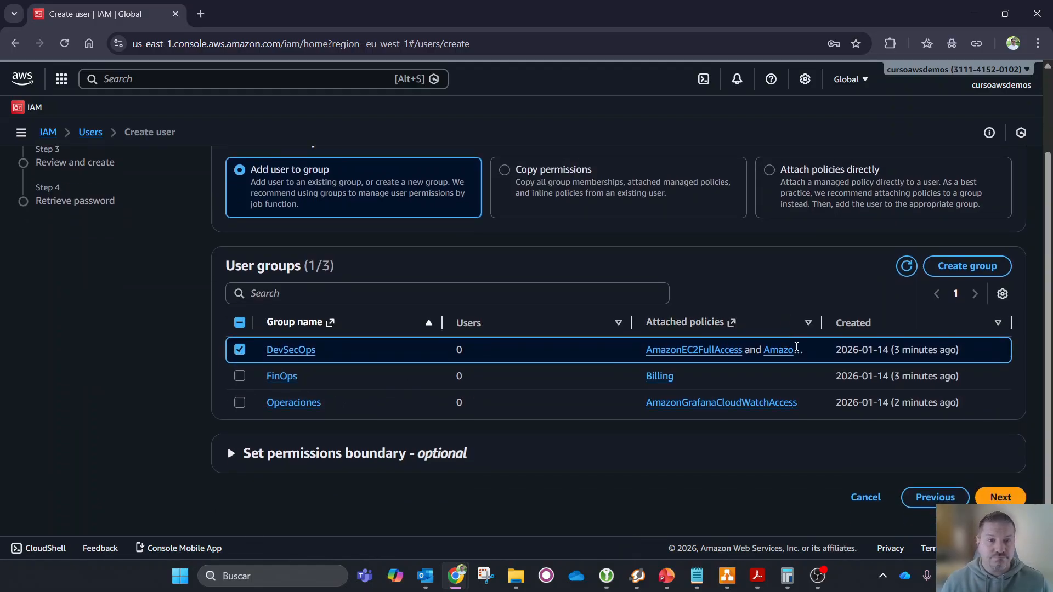
click(1011, 496)
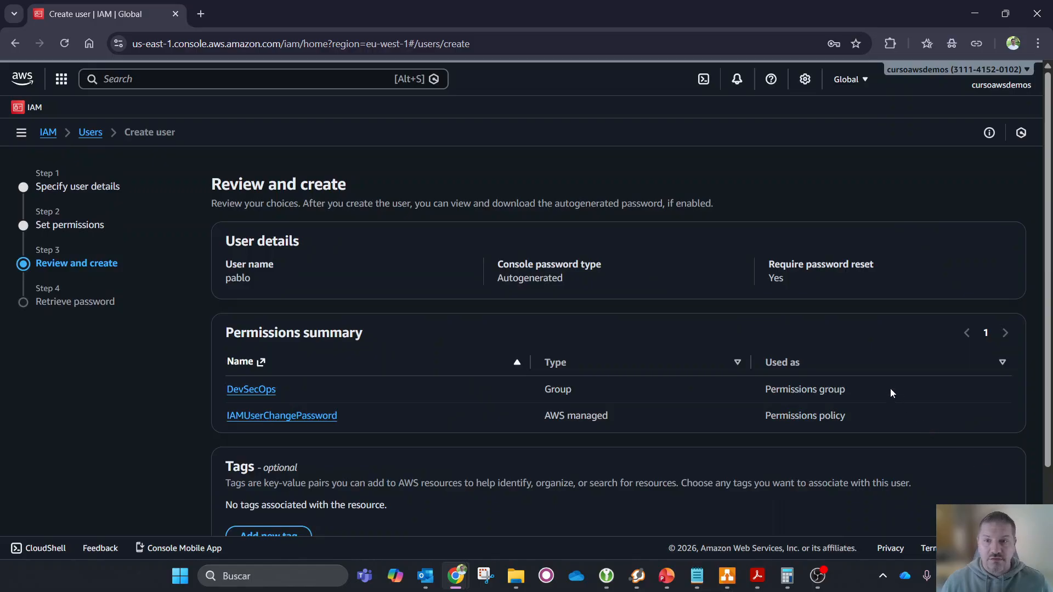
Step: Review the user's name, console password type, password reset requirement and permissions summary, and create the user
scroll(888, 387, down, 1)
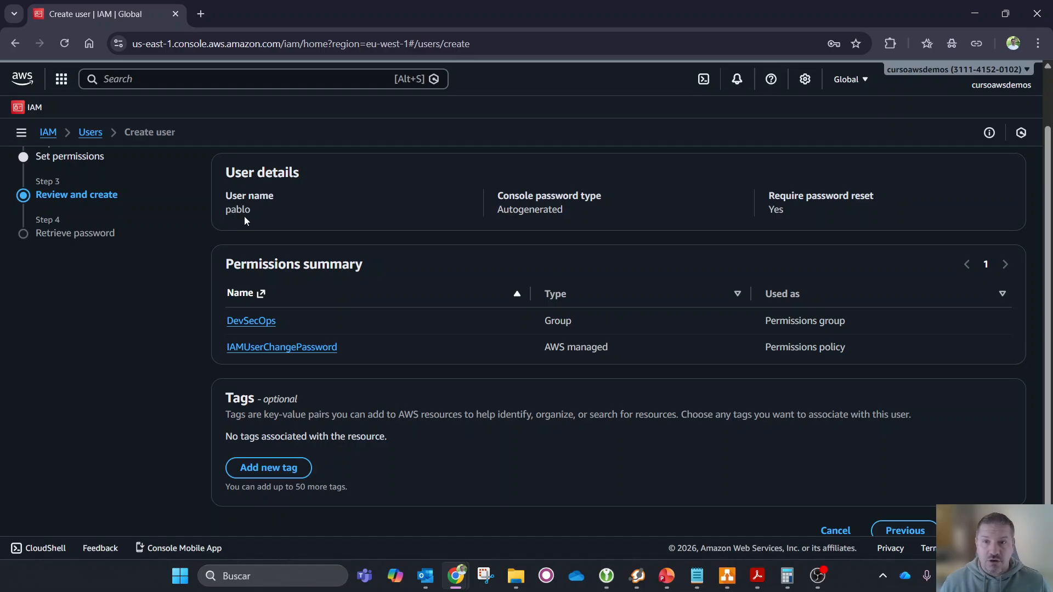
drag(230, 212, 248, 213)
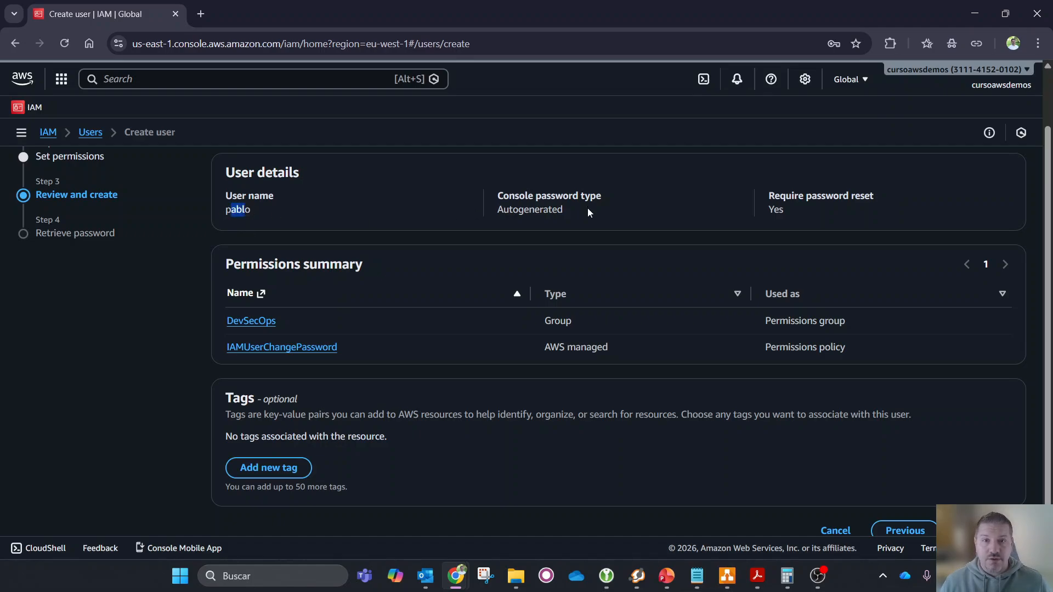
drag(498, 210, 571, 210)
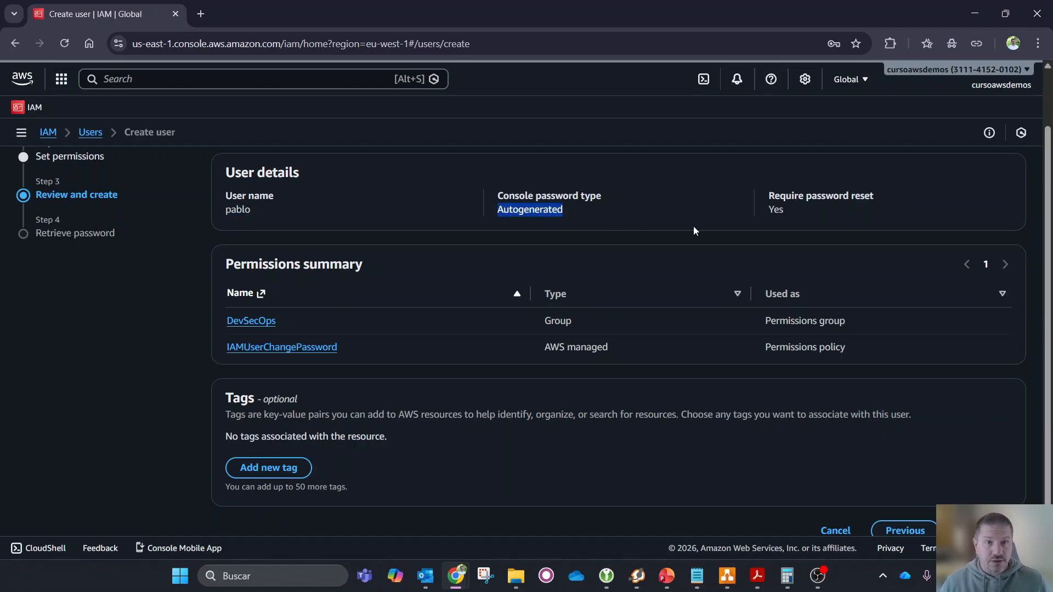
drag(784, 212, 762, 210)
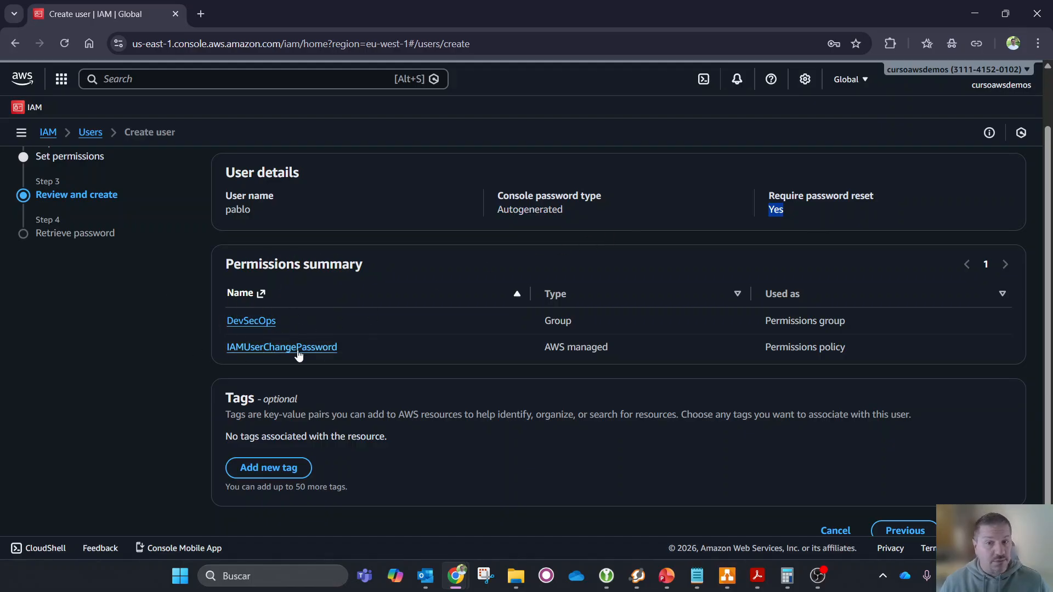
scroll(584, 360, down, 1)
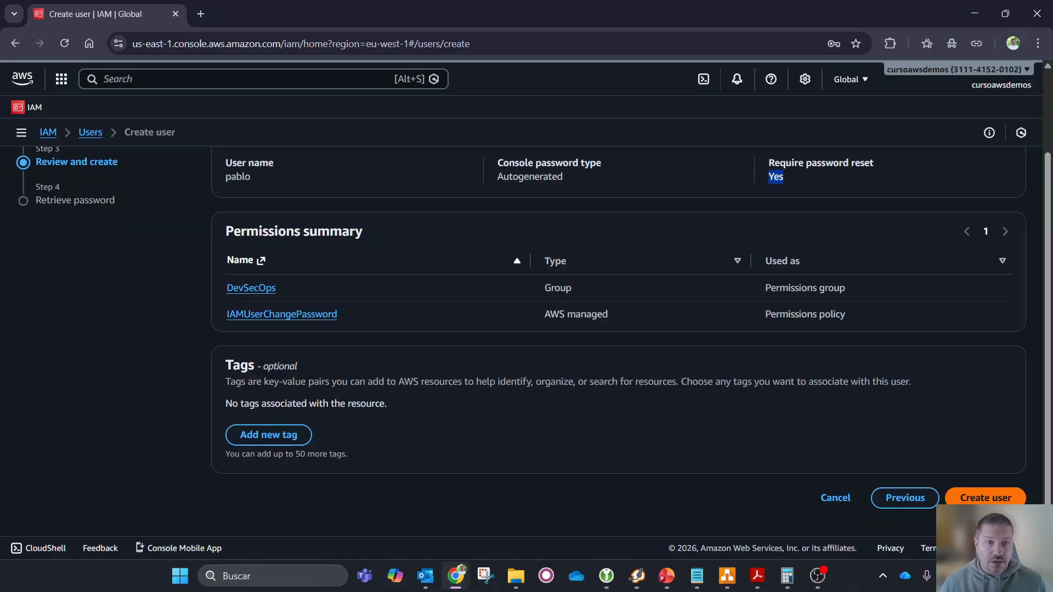
click(982, 498)
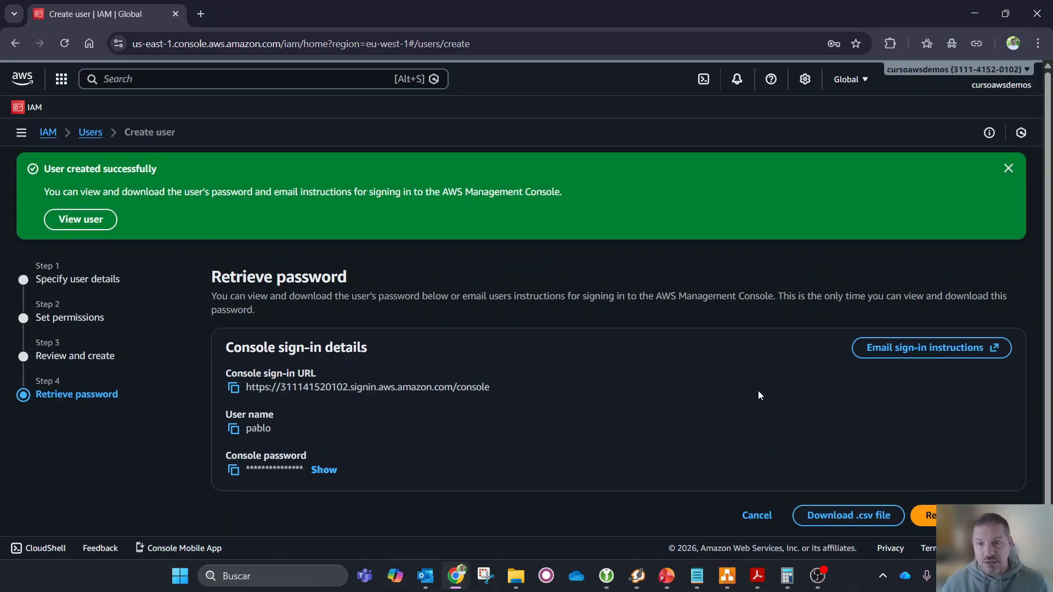
Step: Download the new user's sign-in credentials as a .csv file and open it in Excel to check the contents
scroll(758, 401, down, 1)
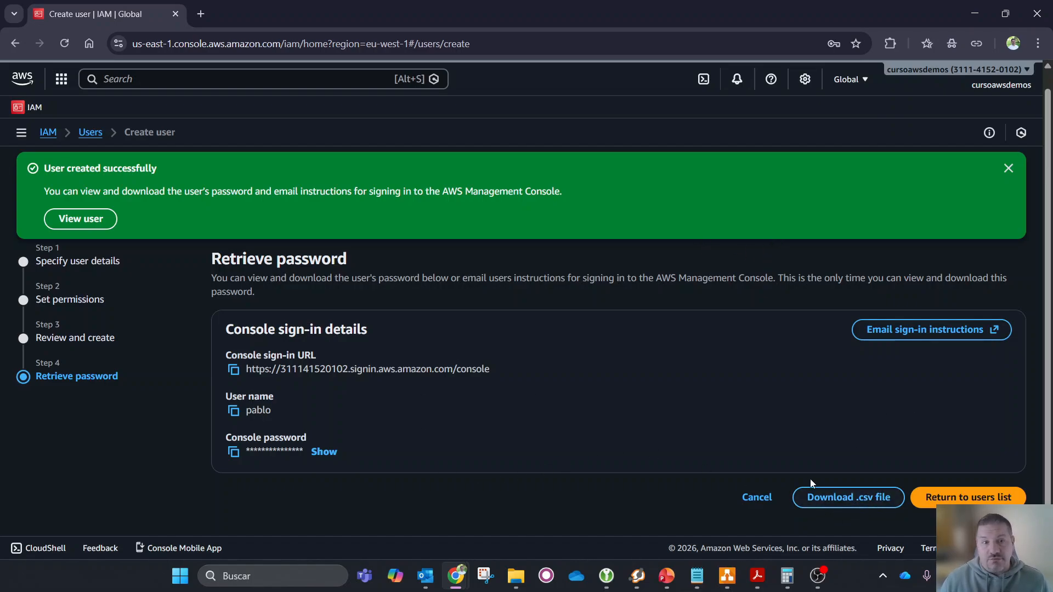
click(820, 496)
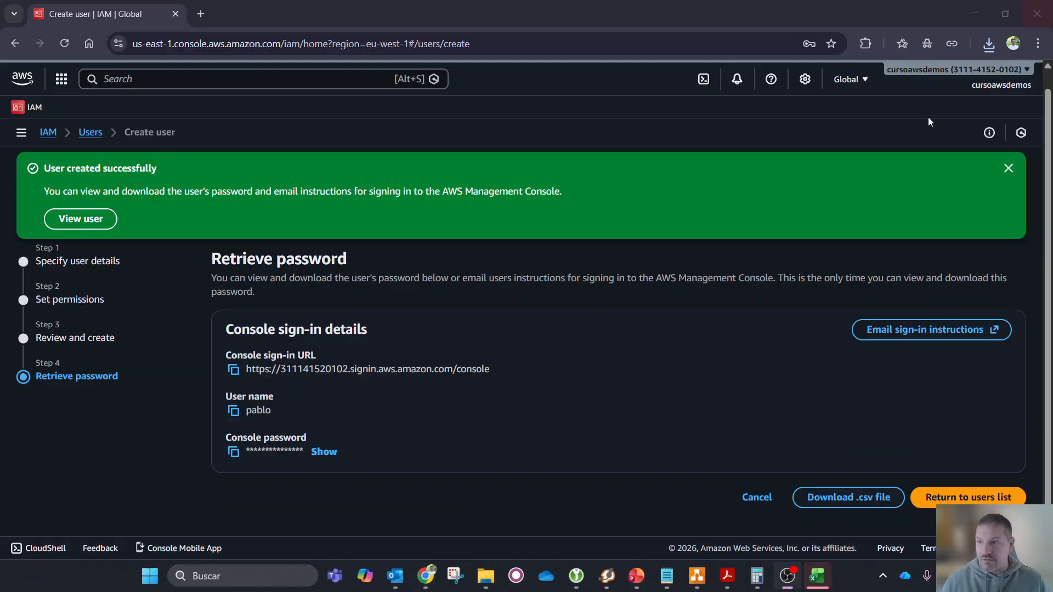
click(989, 46)
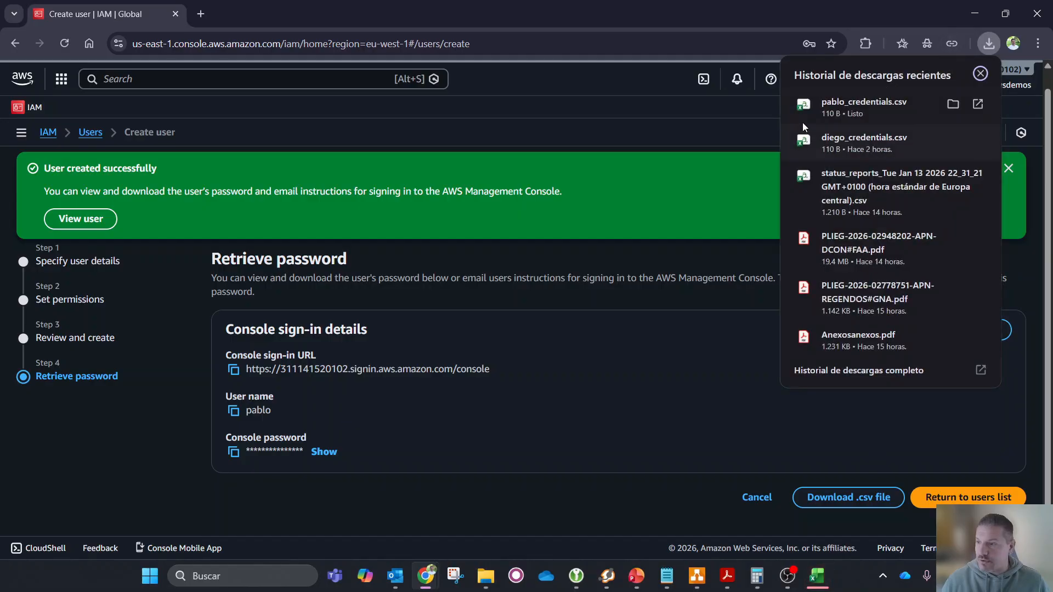
click(867, 107)
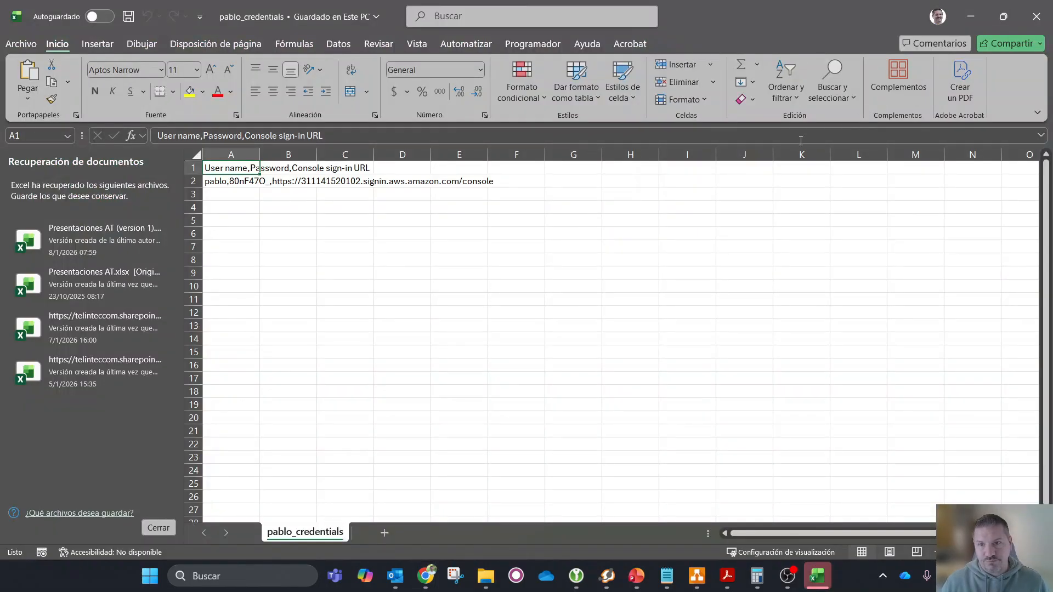
double_click(795, 16)
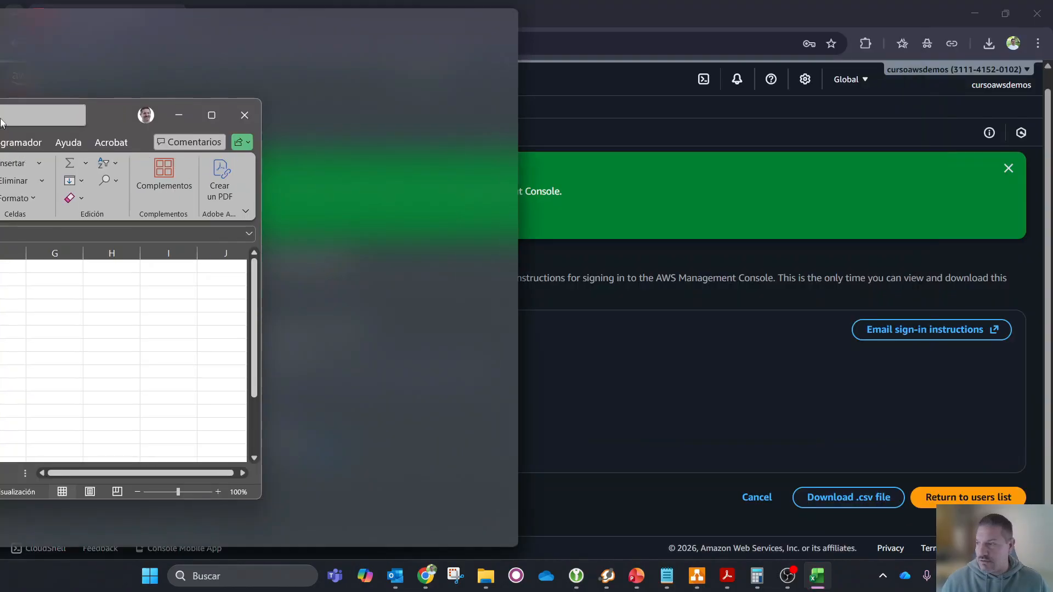
click(715, 120)
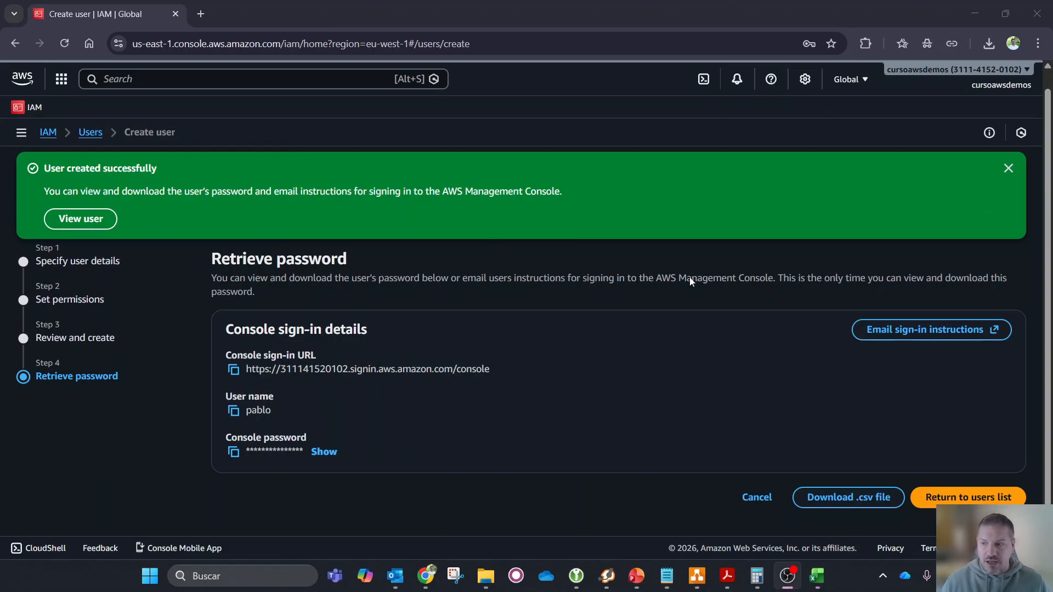
Step: Start a second IAM user with a user name, console access, an autogenerated password and a required password change, and proceed to permissions
click(978, 496)
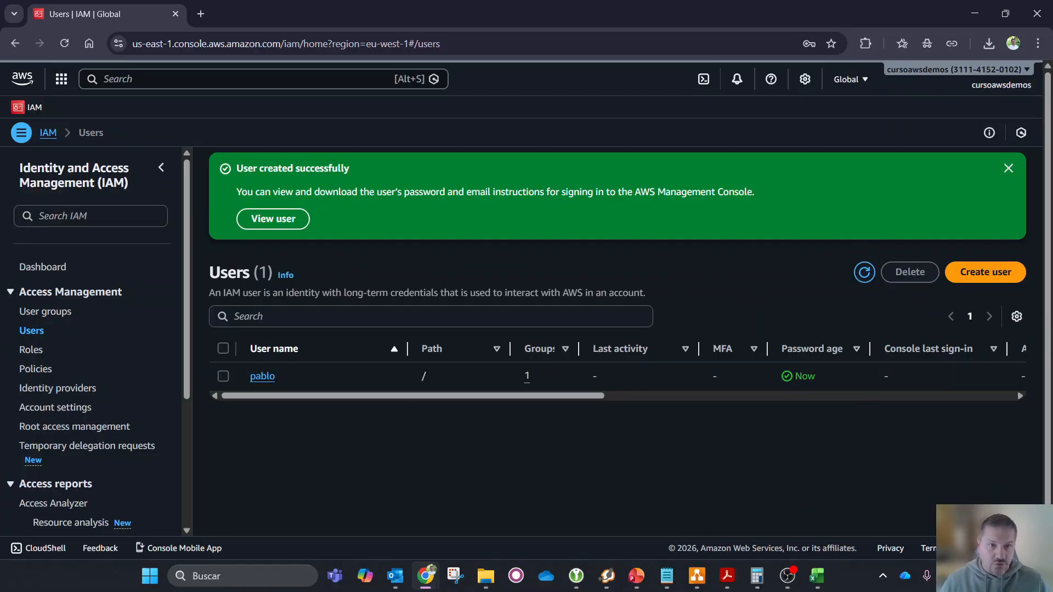
click(989, 273)
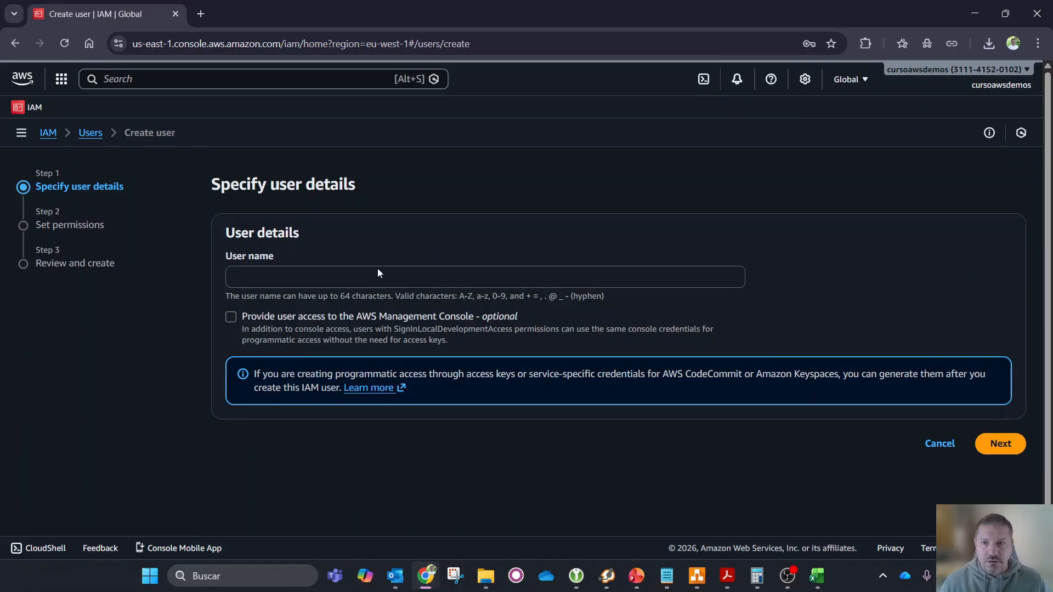
click(354, 280)
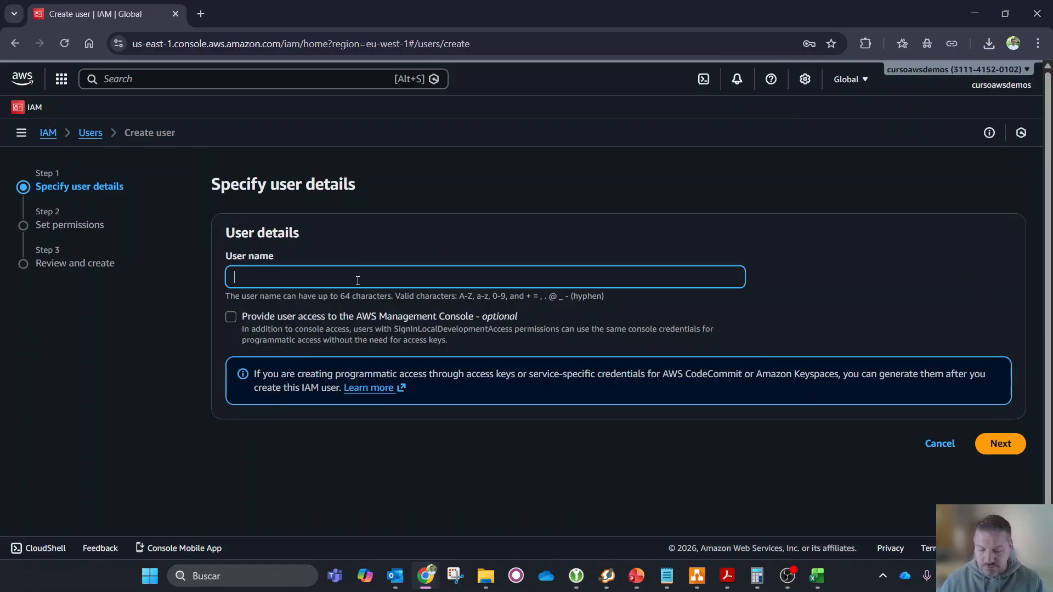
text(pedro)
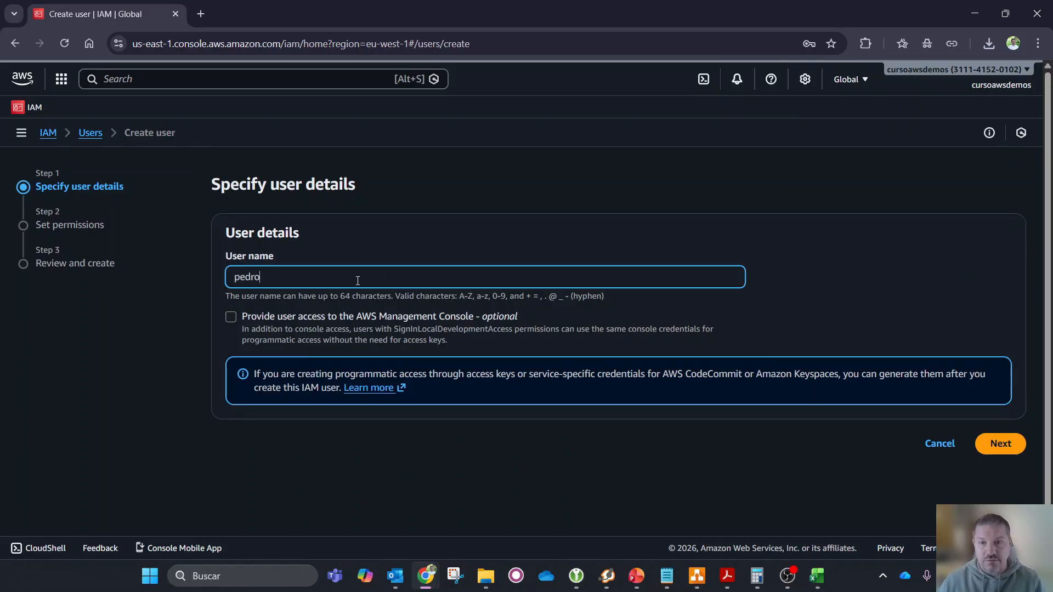
click(233, 322)
click(233, 322)
scroll(263, 417, down, 2)
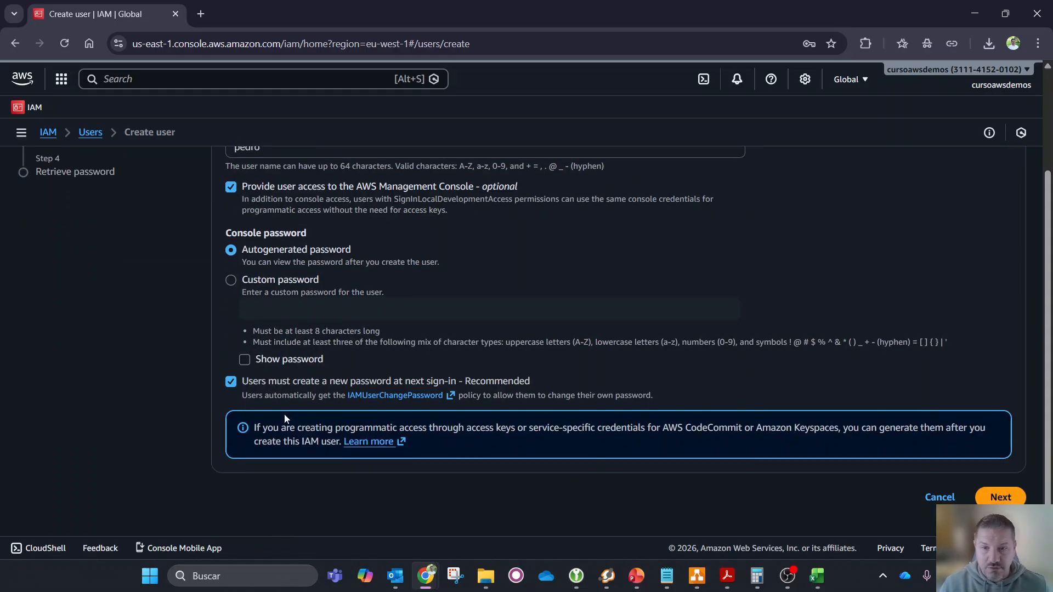
click(1010, 493)
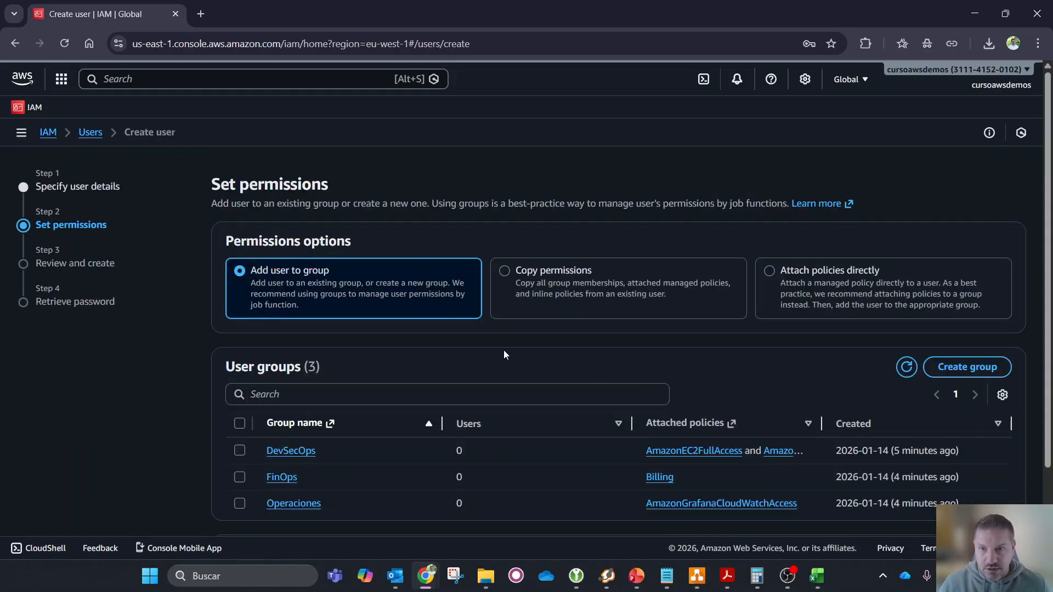
Step: Add the second user to the DevSecOps and FinOps groups and proceed to the review stage
scroll(371, 380, down, 2)
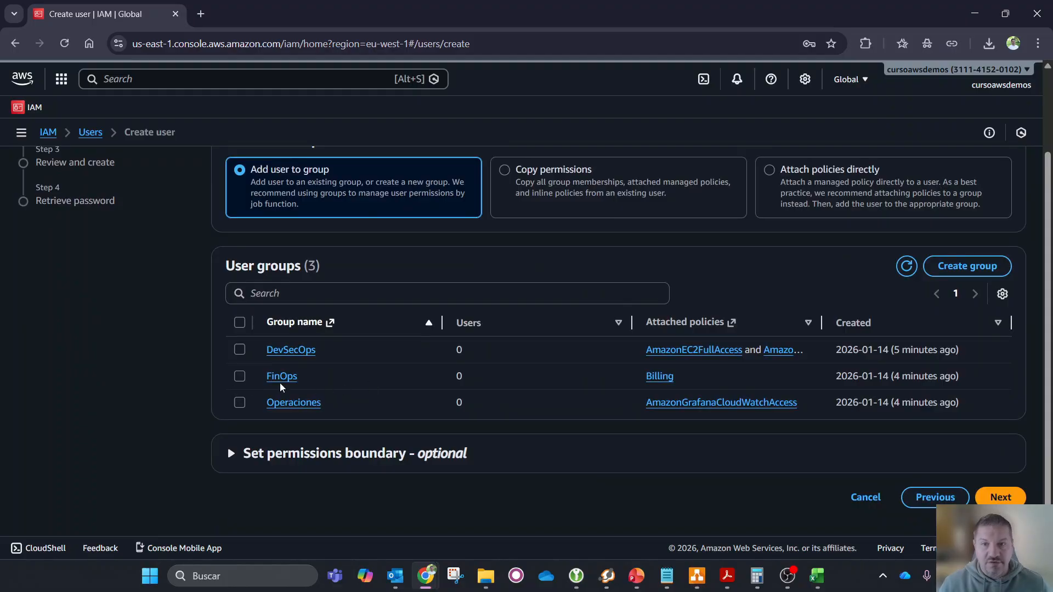
click(239, 351)
click(240, 376)
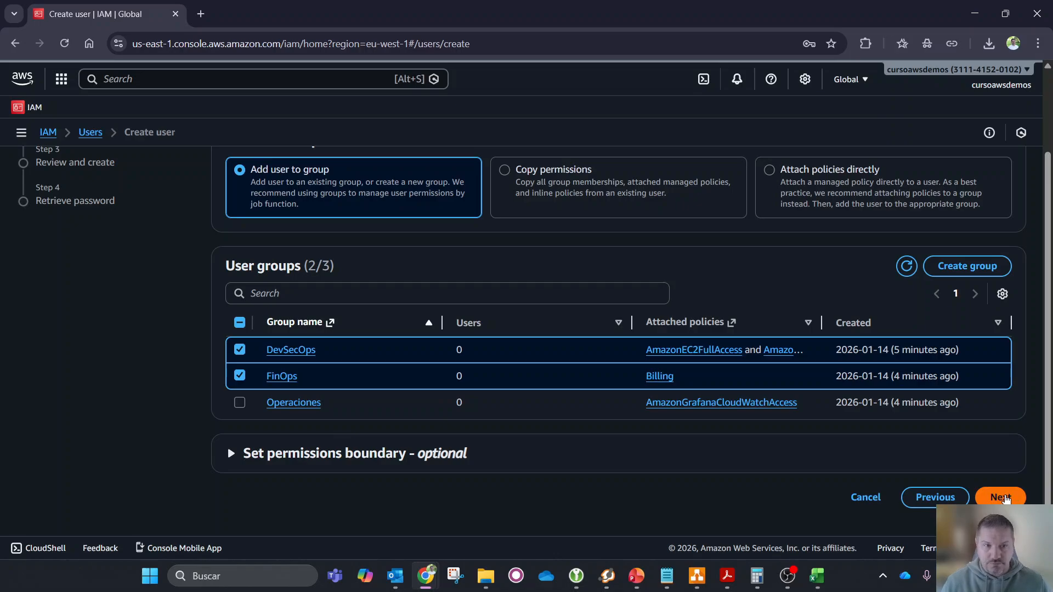
click(999, 498)
Step: Create the second user and return to the users list without viewing or downloading the console password
scroll(562, 335, down, 2)
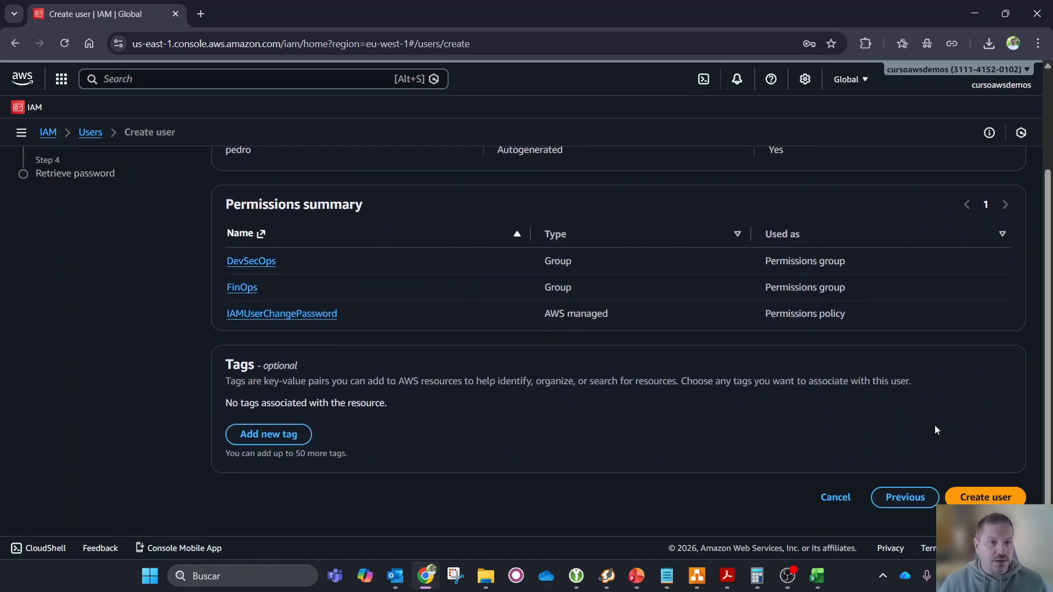
click(994, 493)
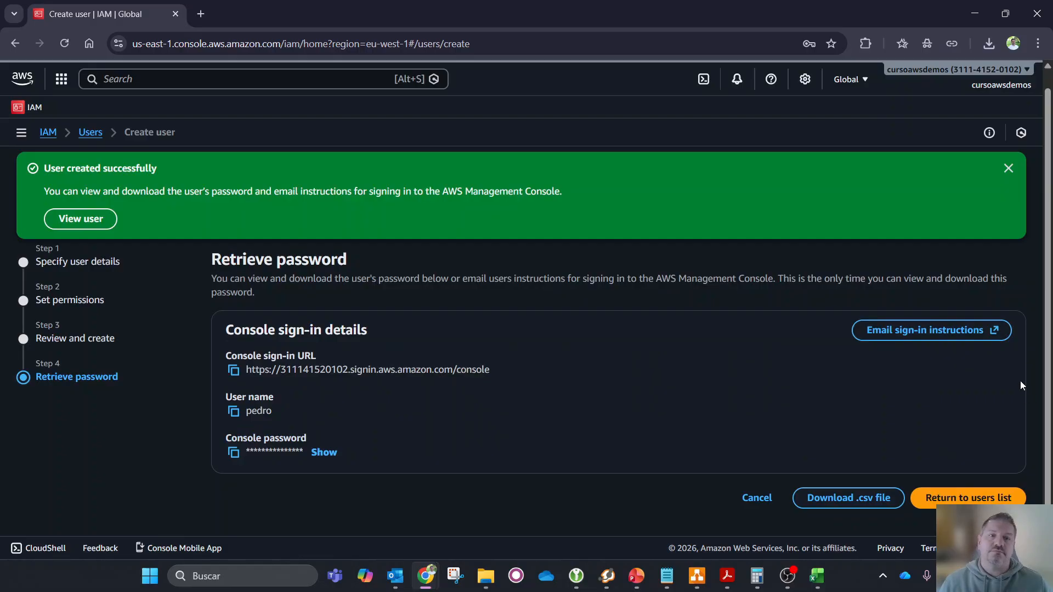
click(999, 497)
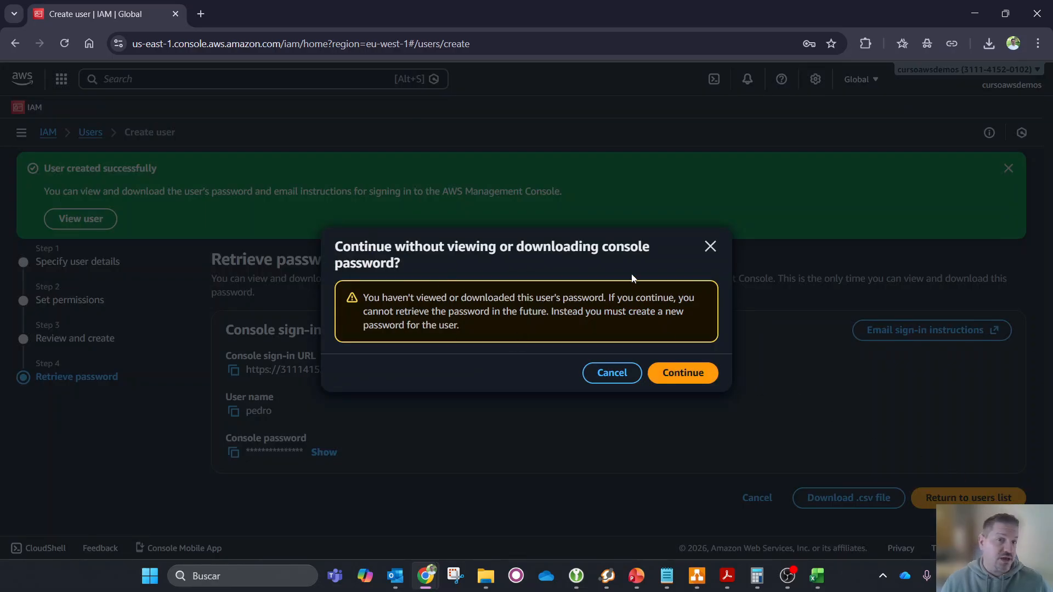
click(685, 376)
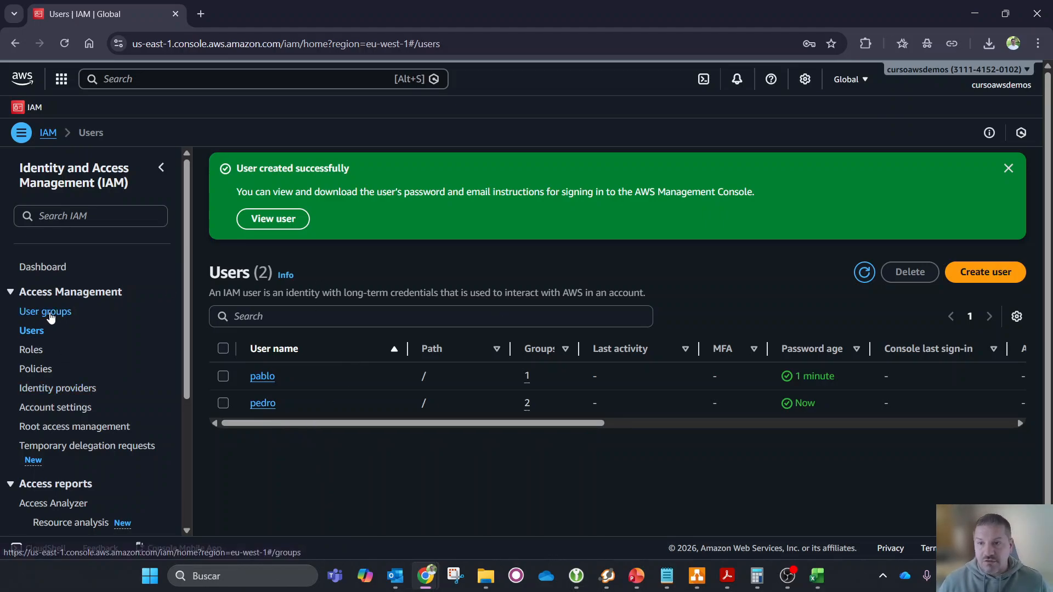
Step: Examine which users belong to the DevSecOps and FinOps user groups
click(49, 314)
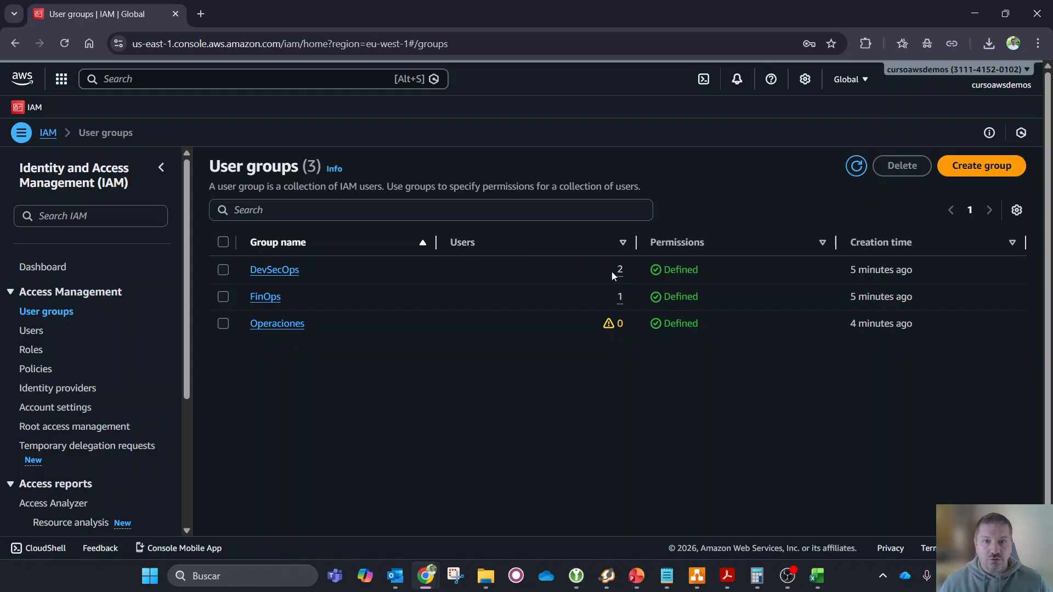
click(299, 269)
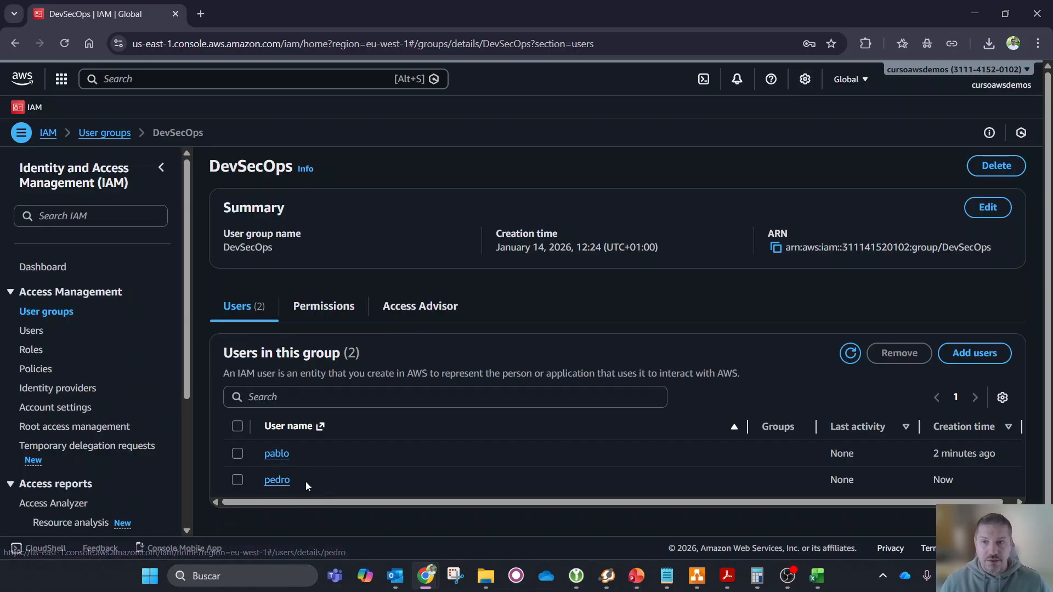
click(112, 139)
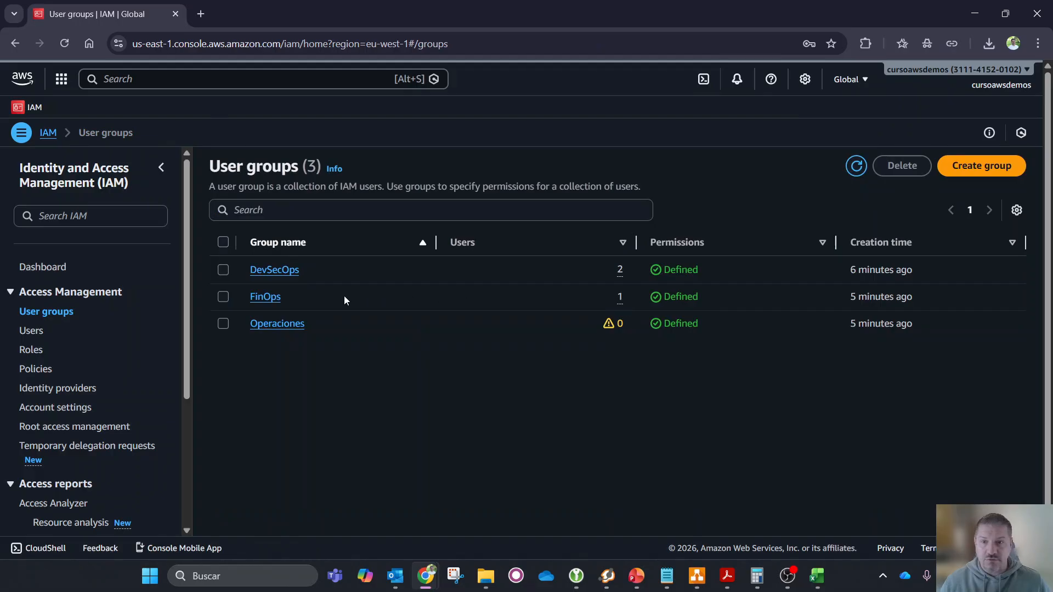
click(265, 300)
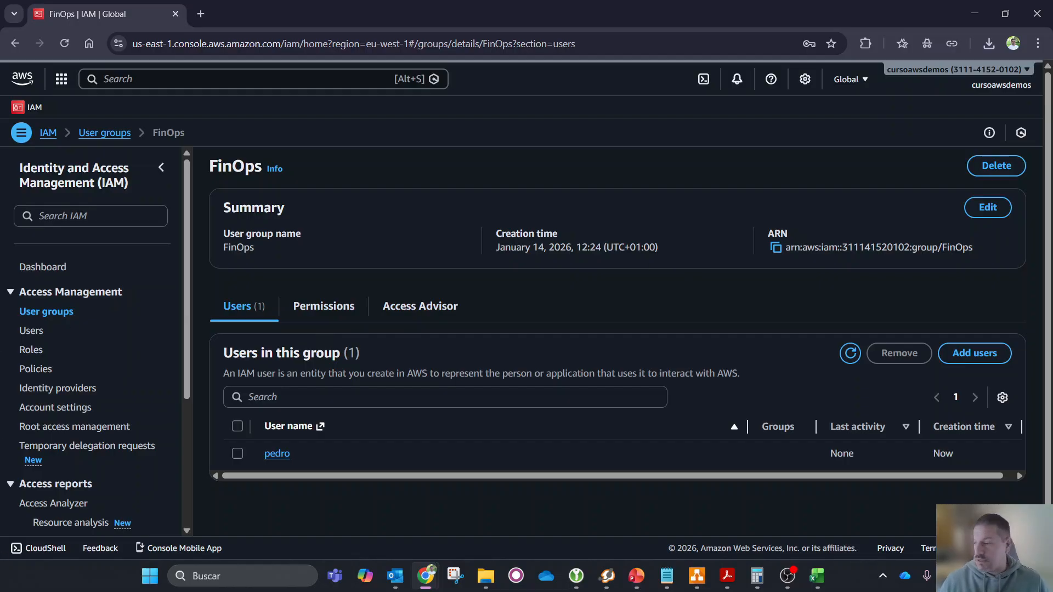
Step: Switch to the running PowerPoint slide show and advance to the slide on structuring IAM policies
click(636, 575)
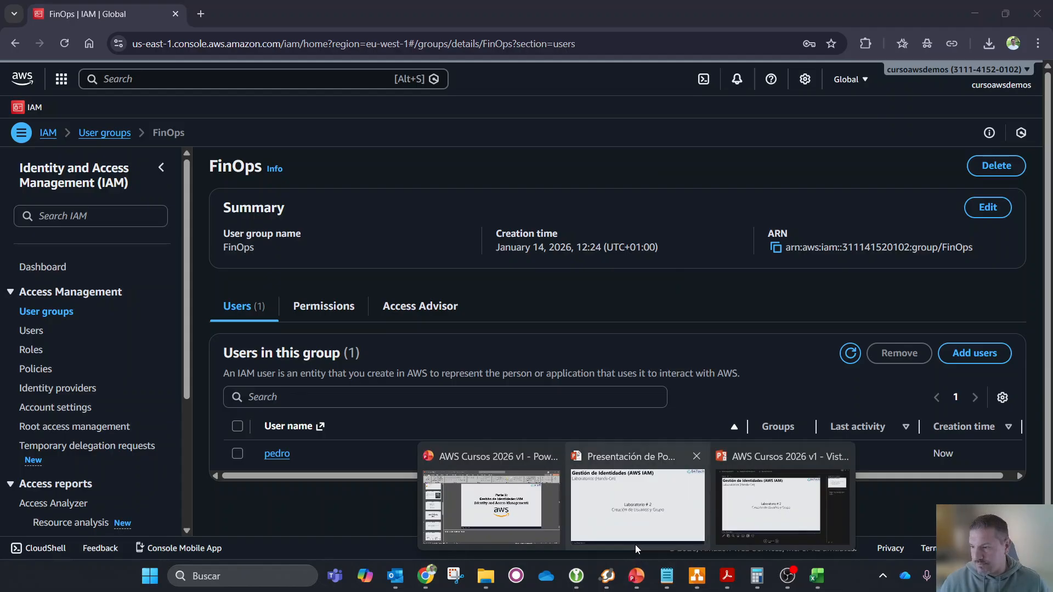
mouse_move(636, 546)
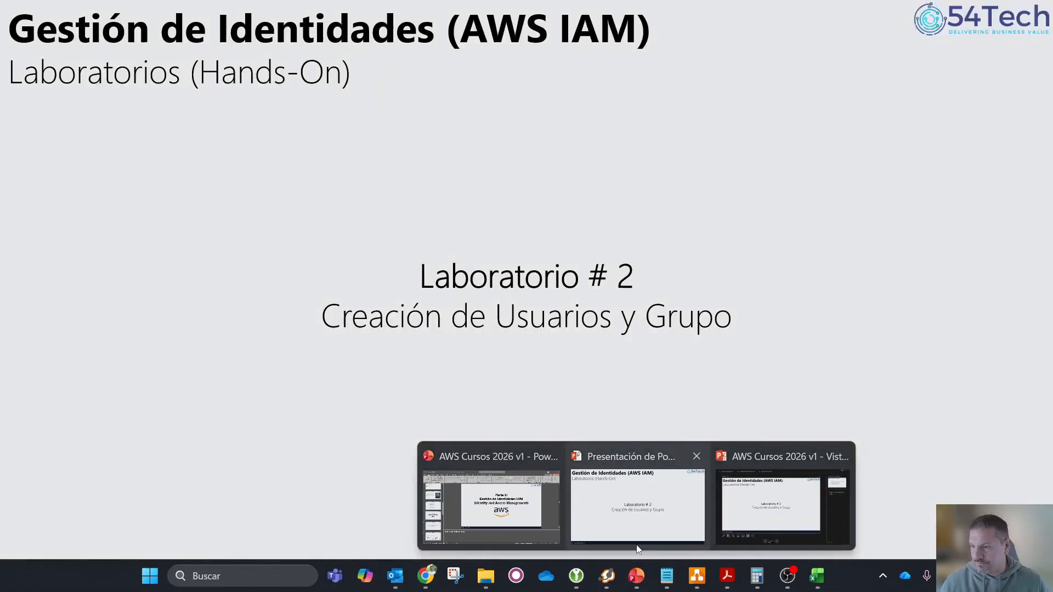
click(630, 517)
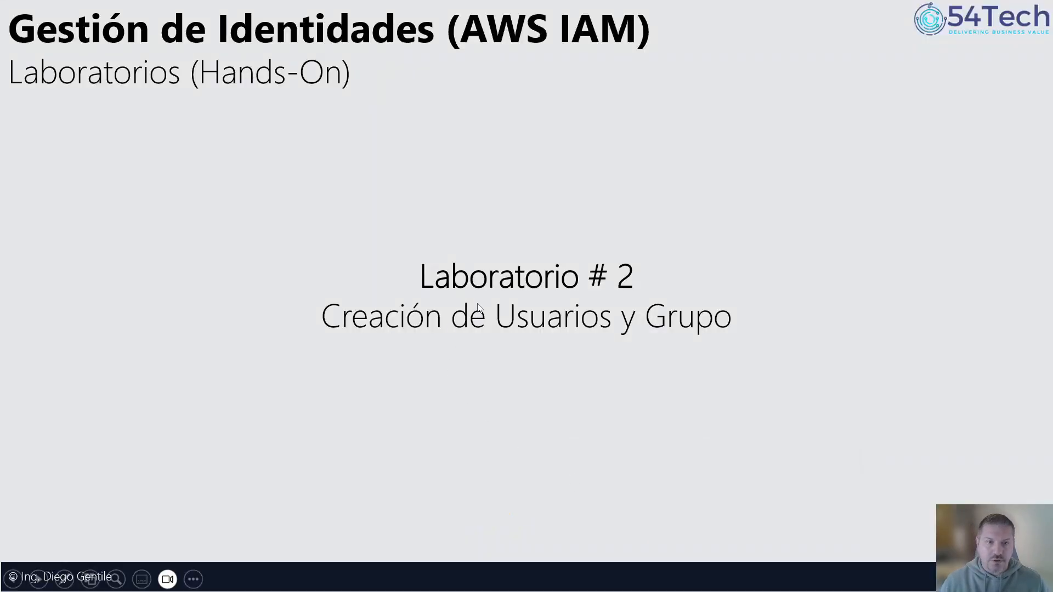
key(Right)
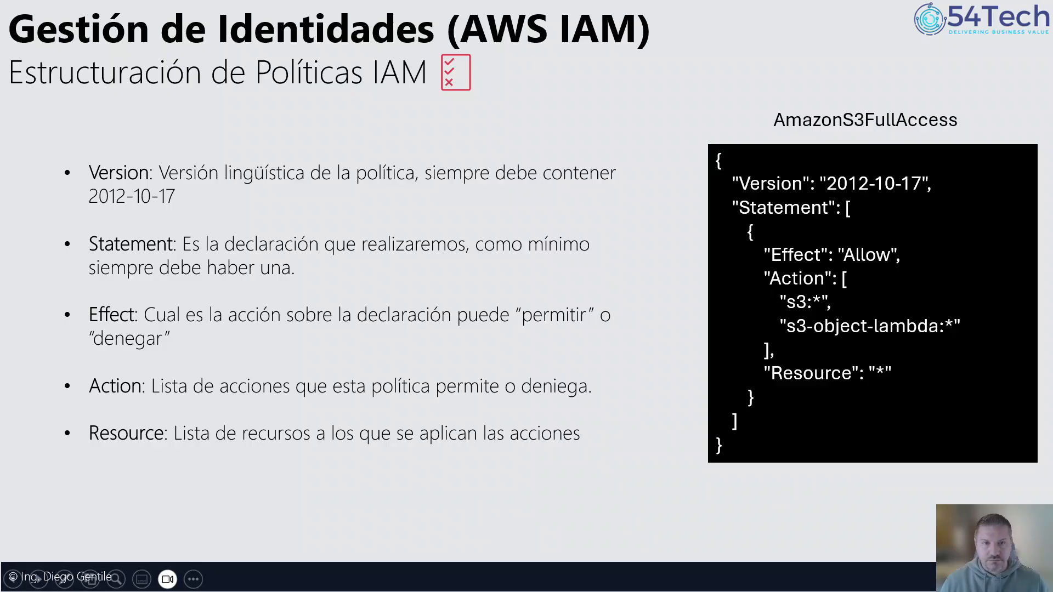